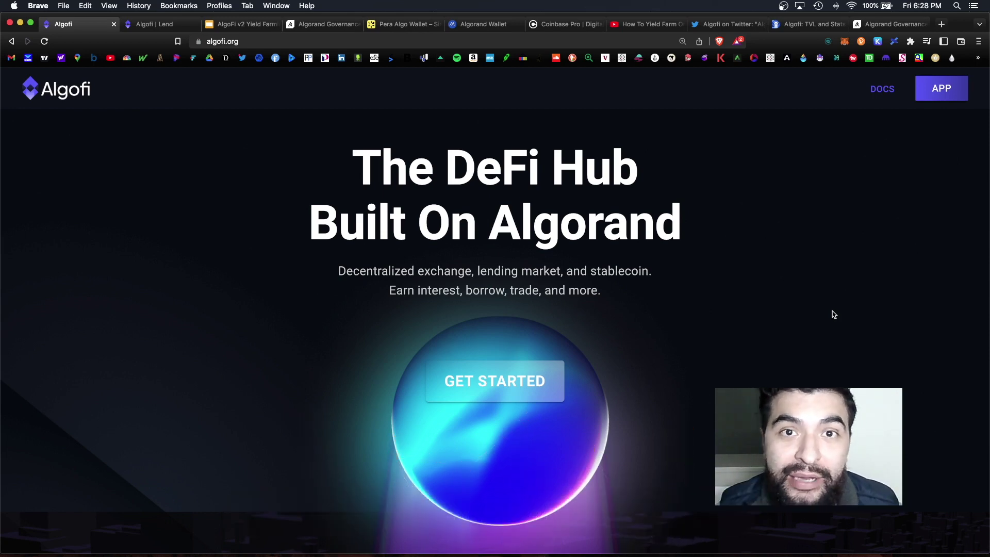
- Visit Algofi's Lend, Swap, Pool (with its second-token pool list) and Zap pages
{"action": "left_click", "coordinate": [170, 24]}
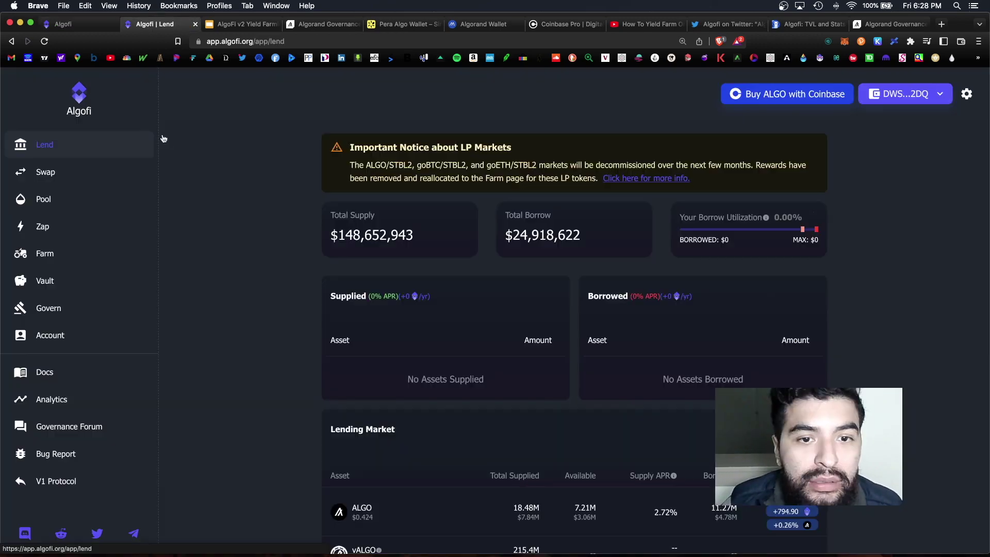
{"action": "scroll", "coordinate": [191, 158], "scroll_direction": "down", "scroll_amount": 5}
{"action": "left_click", "coordinate": [45, 172]}
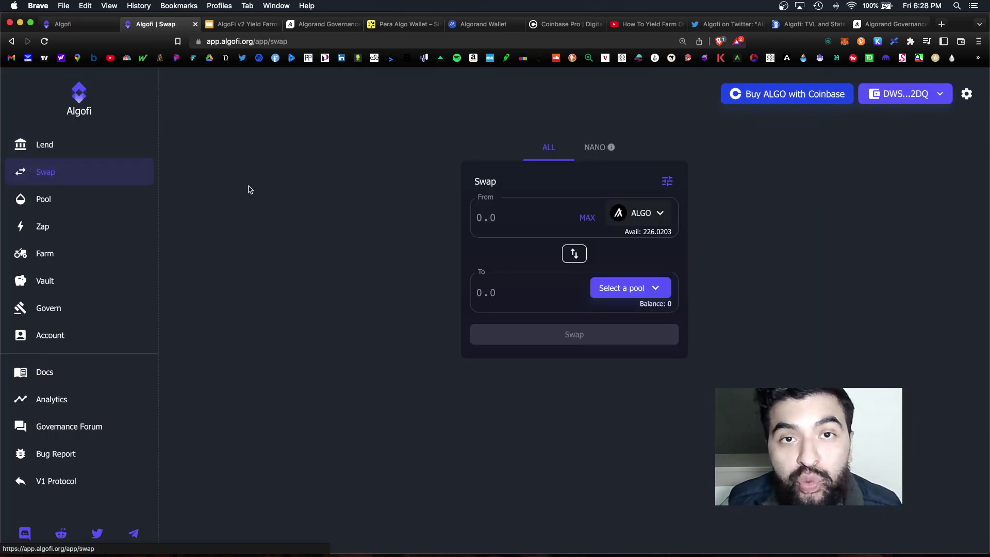
{"action": "left_click", "coordinate": [44, 199]}
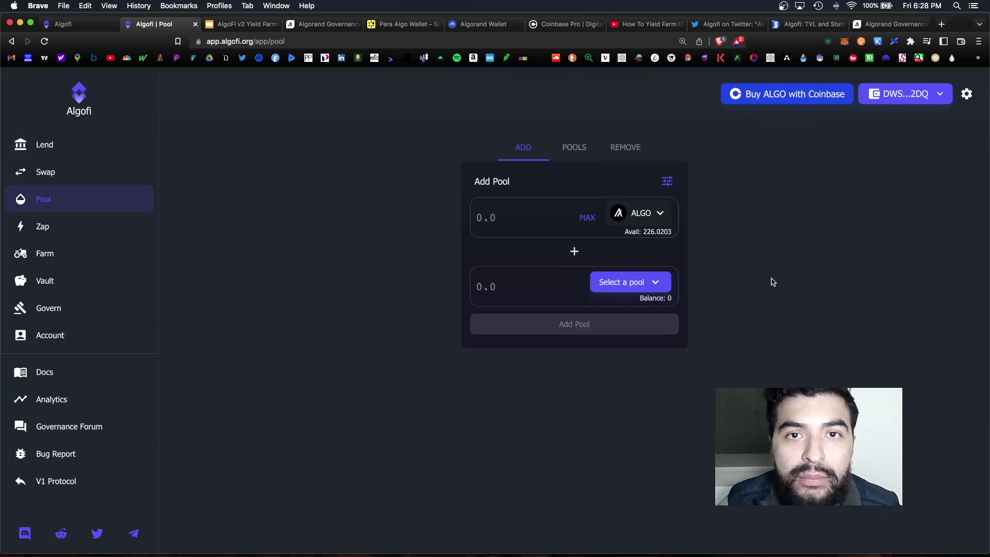
{"action": "left_click", "coordinate": [665, 283]}
{"action": "left_click", "coordinate": [109, 234]}
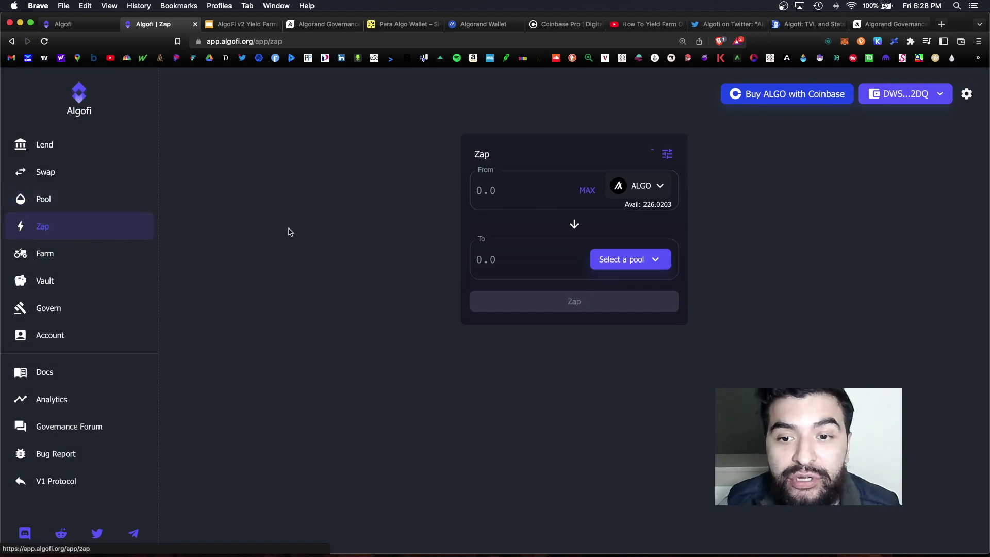
{"action": "scroll", "coordinate": [584, 270], "scroll_direction": "down", "scroll_amount": 3}
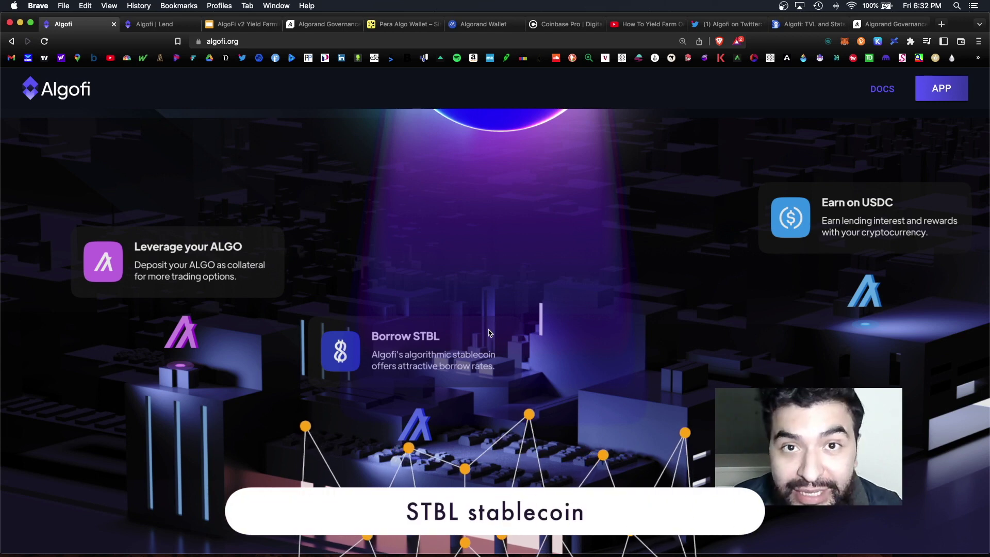
- Switch to the 'AlgoFi v2 Yield Farming' Google Slides deck
{"action": "key", "text": "super+3"}
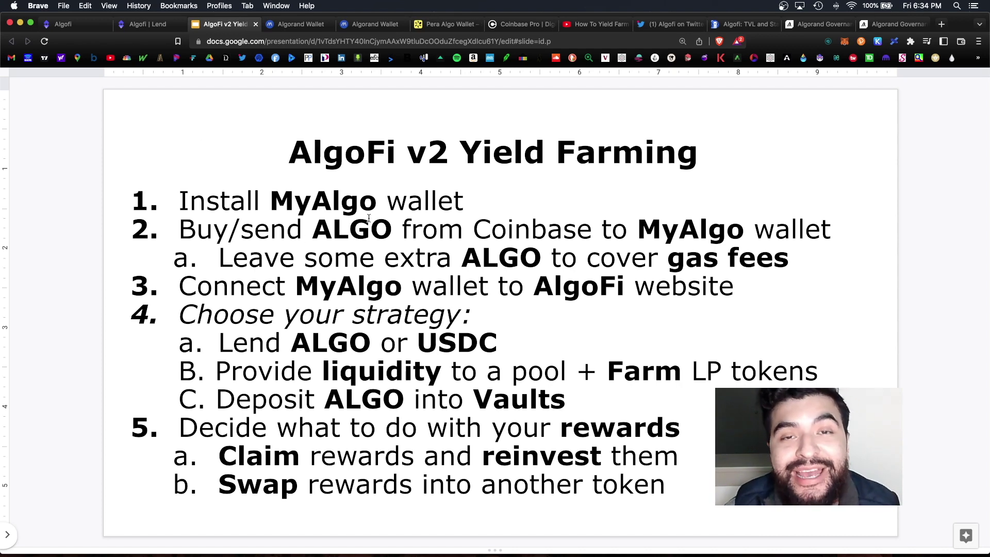
- Move to the MyAlgo wallet homepage at wallet.myalgo.com
{"action": "key", "text": "ctrl+Tab"}
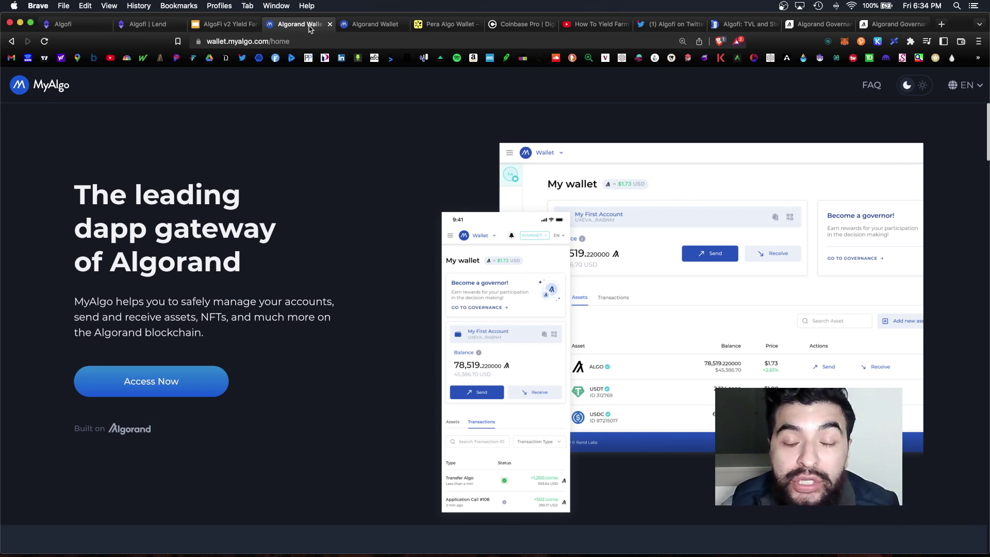
- Bring up the Pera Wallet site at perawallet.app
{"action": "left_click", "coordinate": [447, 24]}
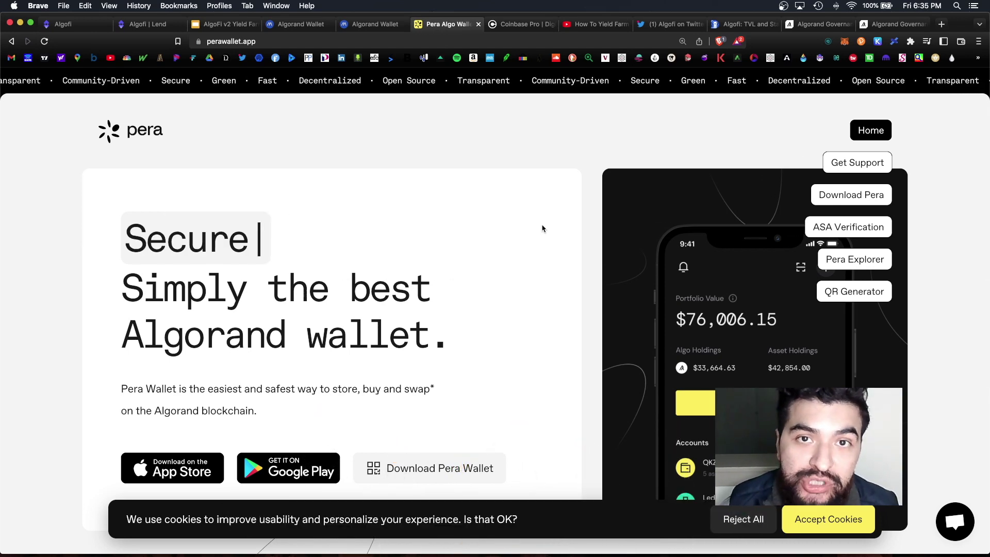
- Go back to the MyAlgo dashboard showing the Ledger account's 227.869803 ALGO balance
{"action": "left_click", "coordinate": [309, 28]}
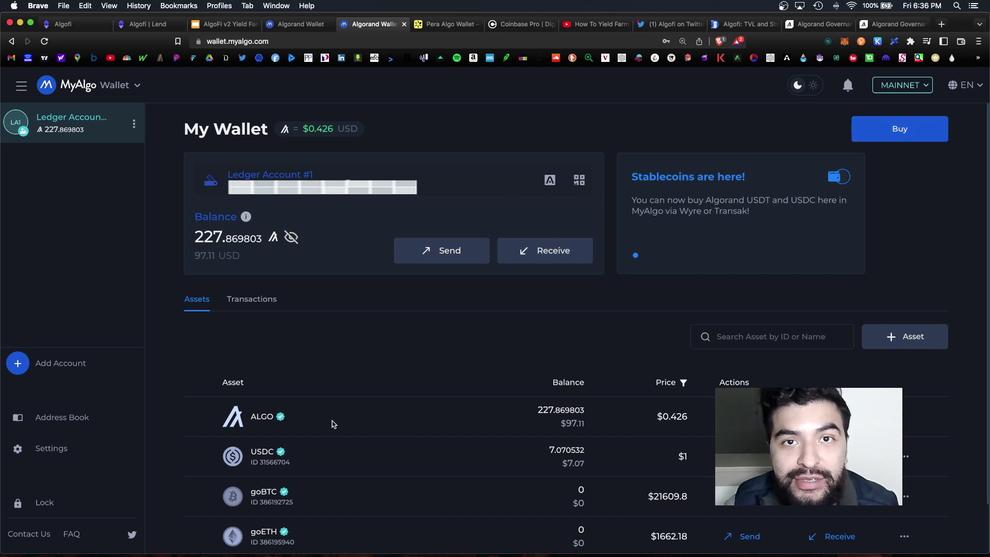
- View MyAlgo transactions, highlight the slide's step 2 about buying ALGO, then go to Coinbase Pro
{"action": "left_click", "coordinate": [271, 303]}
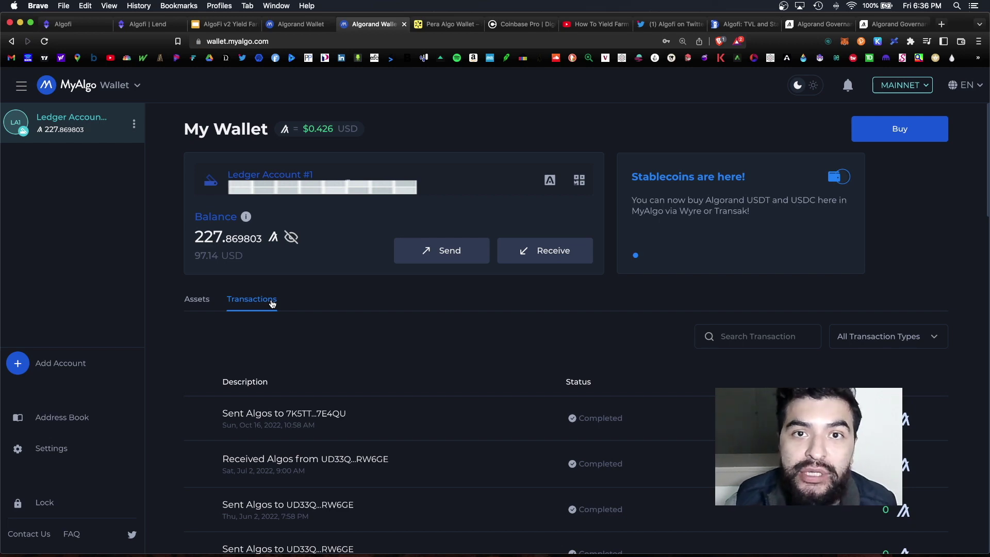
{"action": "key", "text": "super+3"}
{"action": "left_click_drag", "start_coordinate": [181, 231], "coordinate": [828, 237]}
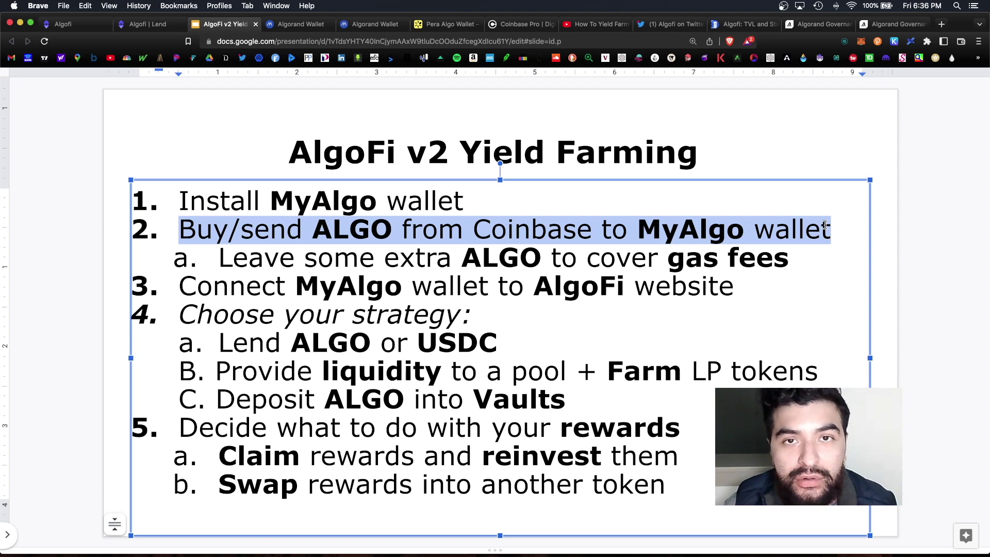
{"action": "key", "text": "super+7"}
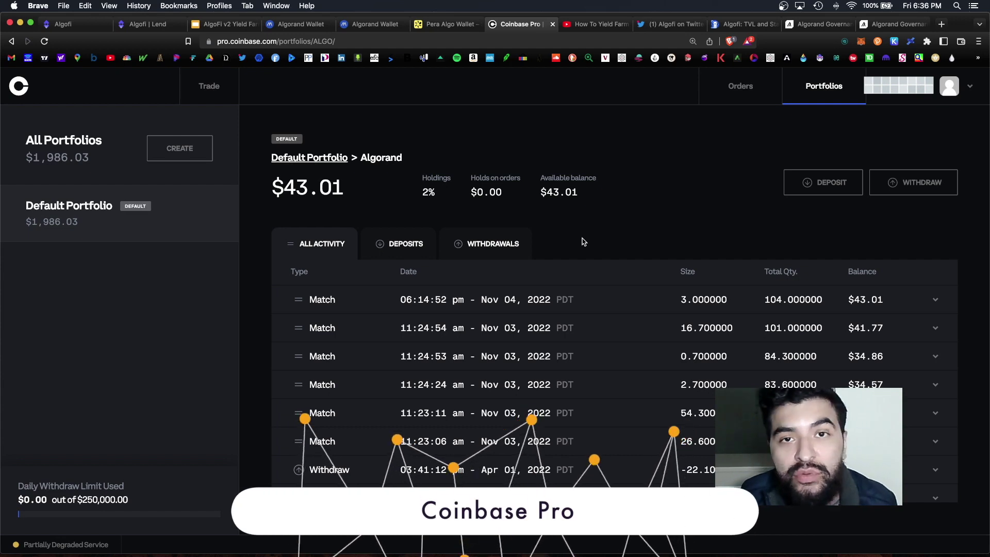
- Start a Coinbase Pro withdrawal of ALGO to an external crypto address
{"action": "left_click", "coordinate": [879, 187]}
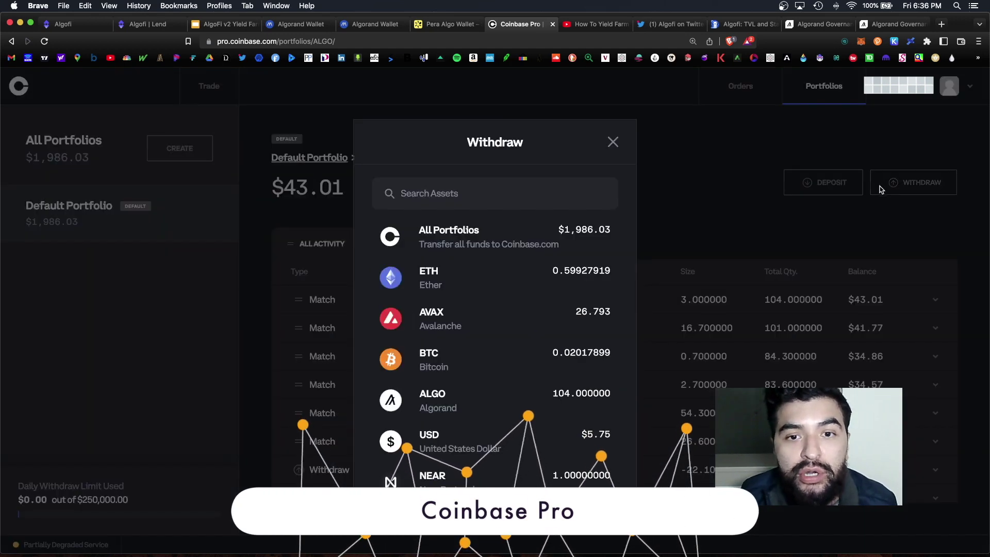
{"action": "left_click", "coordinate": [471, 407]}
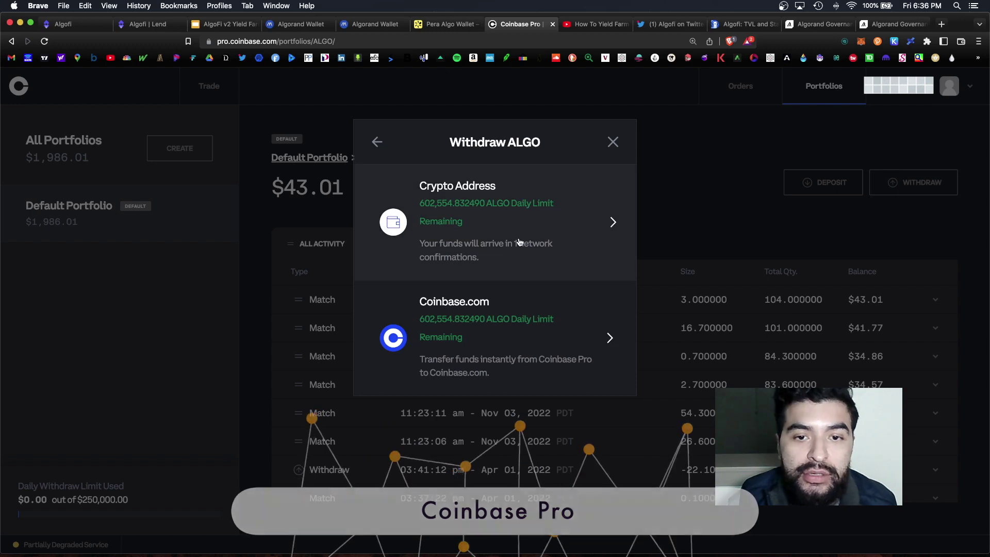
{"action": "left_click", "coordinate": [519, 243]}
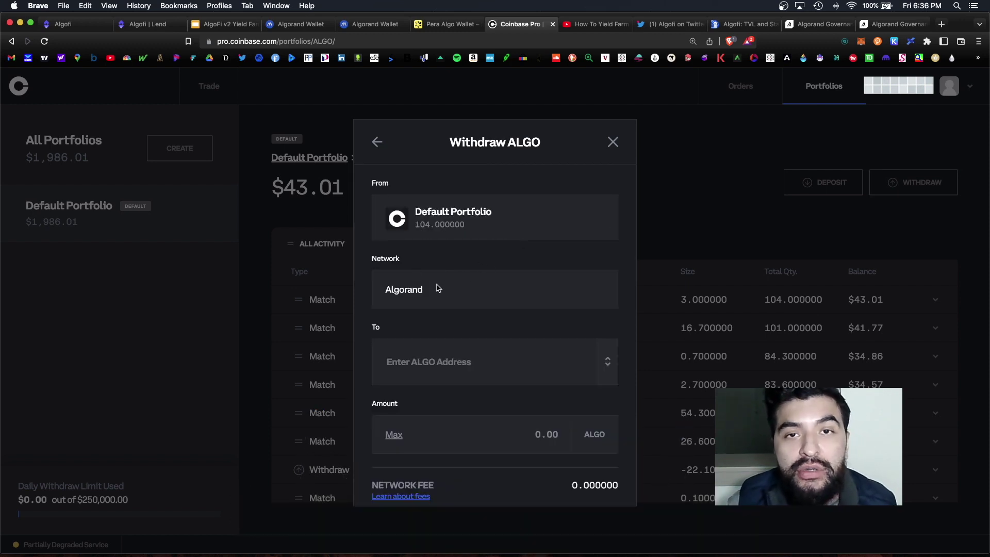
{"action": "left_click", "coordinate": [492, 354]}
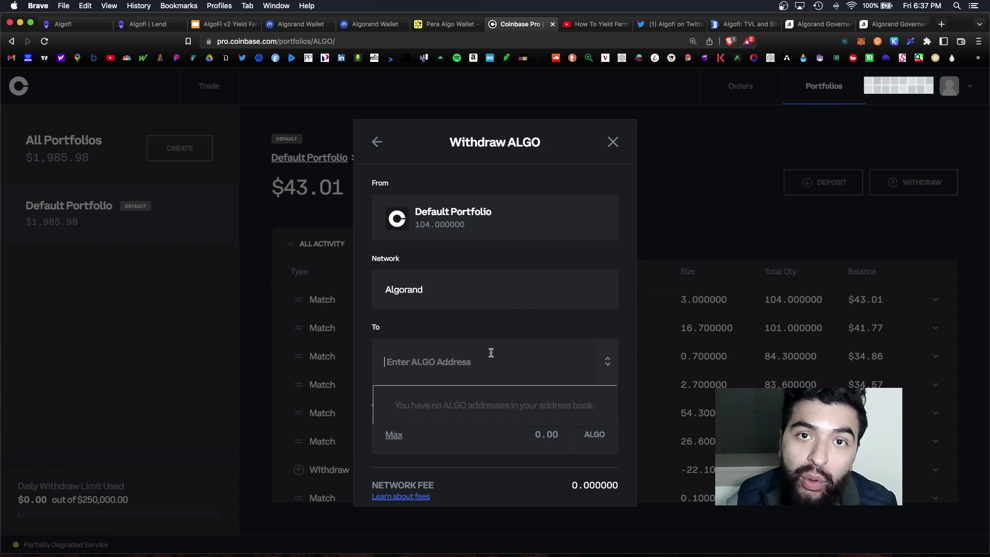
- Copy the MyAlgo wallet's receiving address from its Receive dialog
{"action": "left_click", "coordinate": [371, 25]}
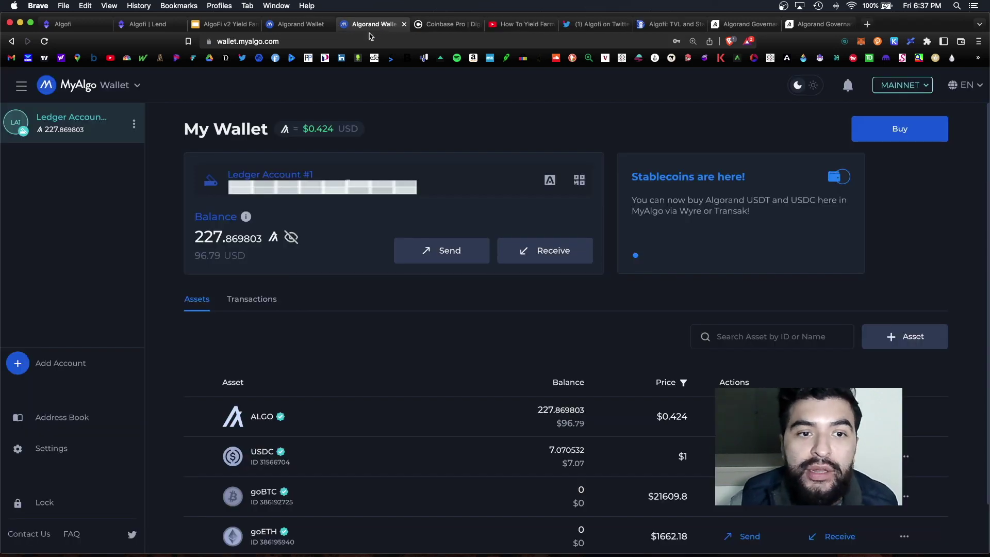
{"action": "left_click", "coordinate": [557, 251]}
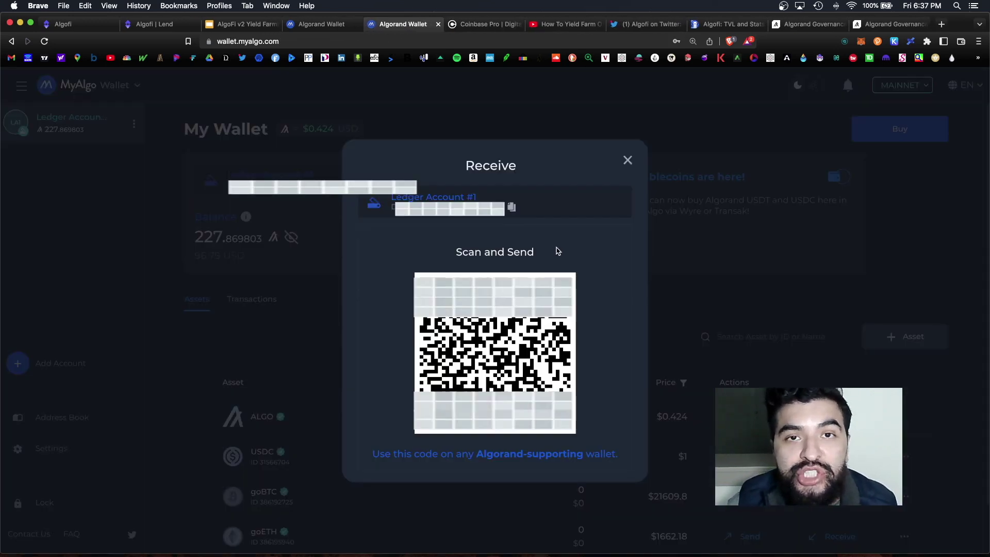
{"action": "left_click", "coordinate": [512, 207]}
- Paste the MyAlgo address as the withdrawal destination and set the maximum ALGO amount
{"action": "left_click", "coordinate": [481, 27]}
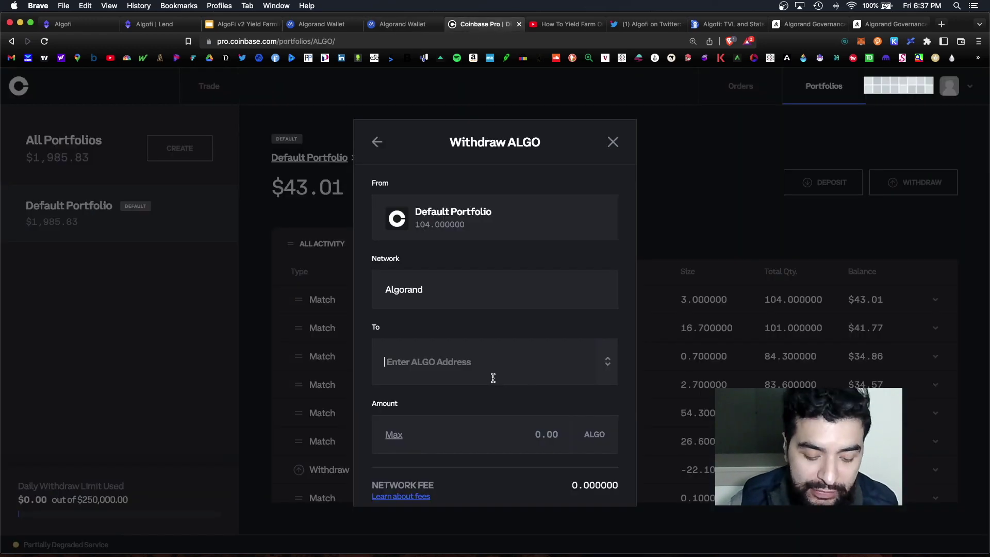
{"action": "left_click", "coordinate": [493, 378]}
{"action": "key", "text": "super+v"}
{"action": "scroll", "coordinate": [490, 294], "scroll_direction": "down", "scroll_amount": 3}
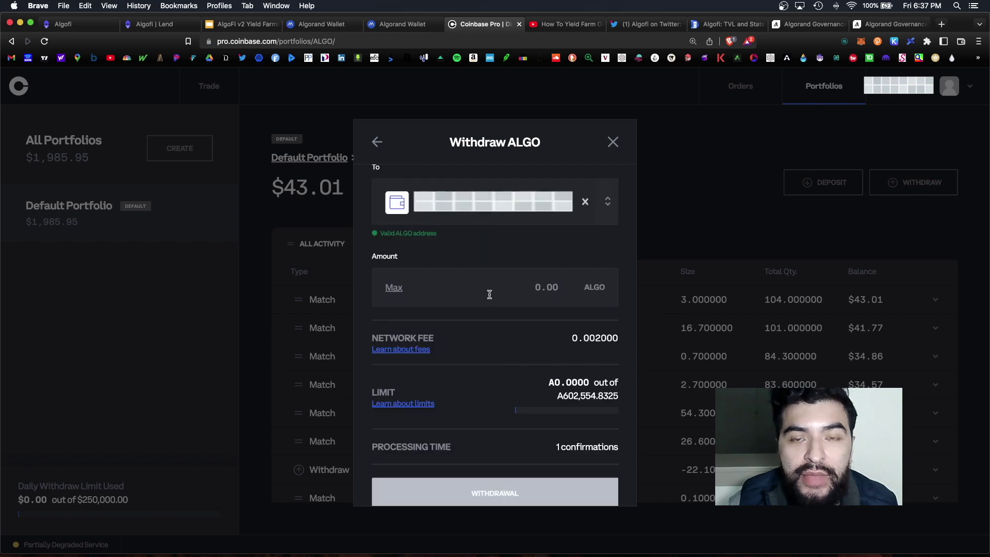
{"action": "left_click", "coordinate": [394, 288]}
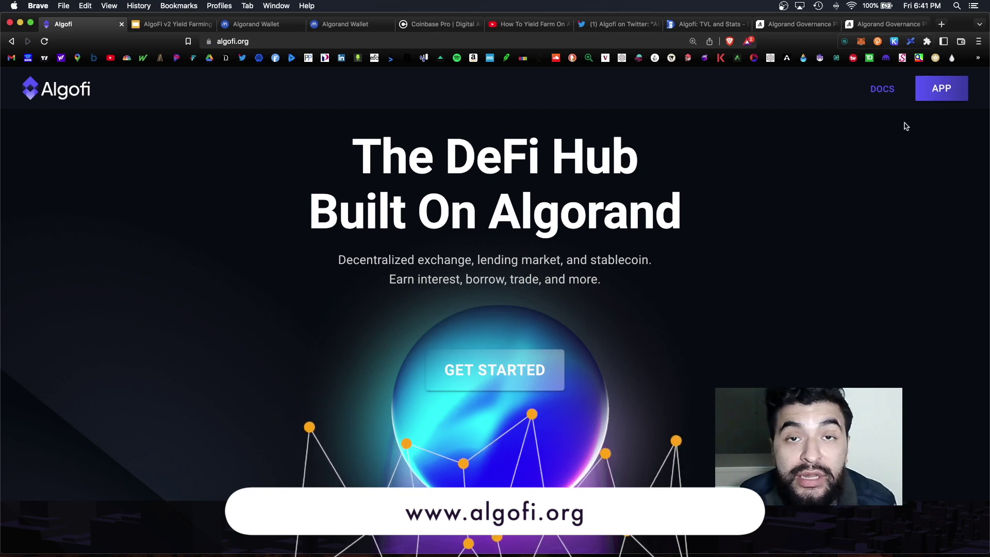
- Open the Algofi app and connect it with the MyAlgo wallet
{"action": "left_click", "coordinate": [943, 89]}
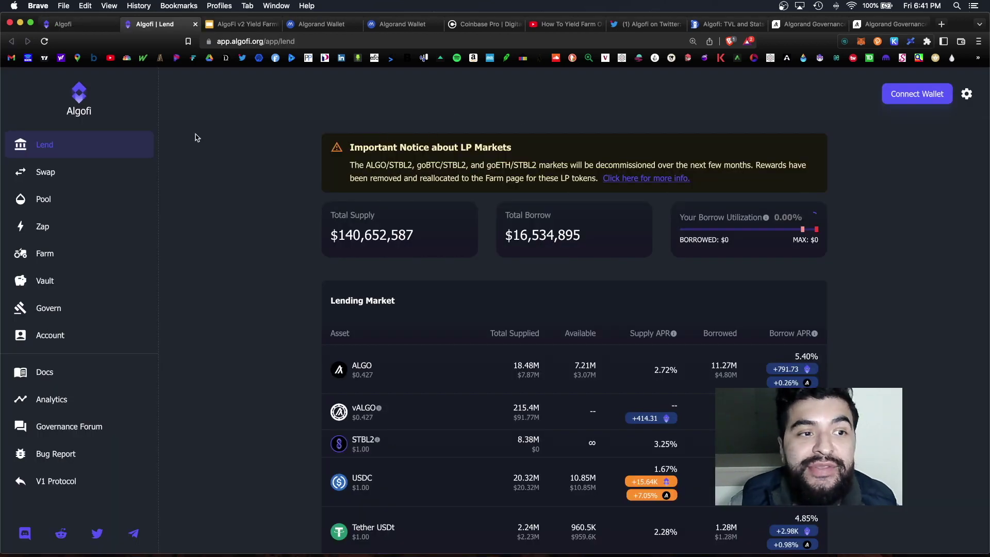
{"action": "left_click", "coordinate": [908, 101]}
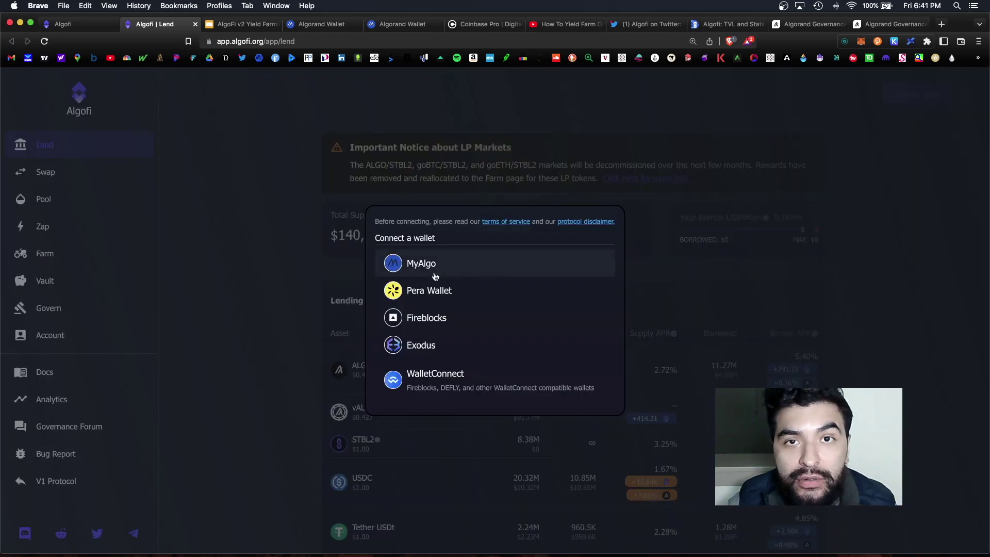
{"action": "left_click", "coordinate": [434, 277]}
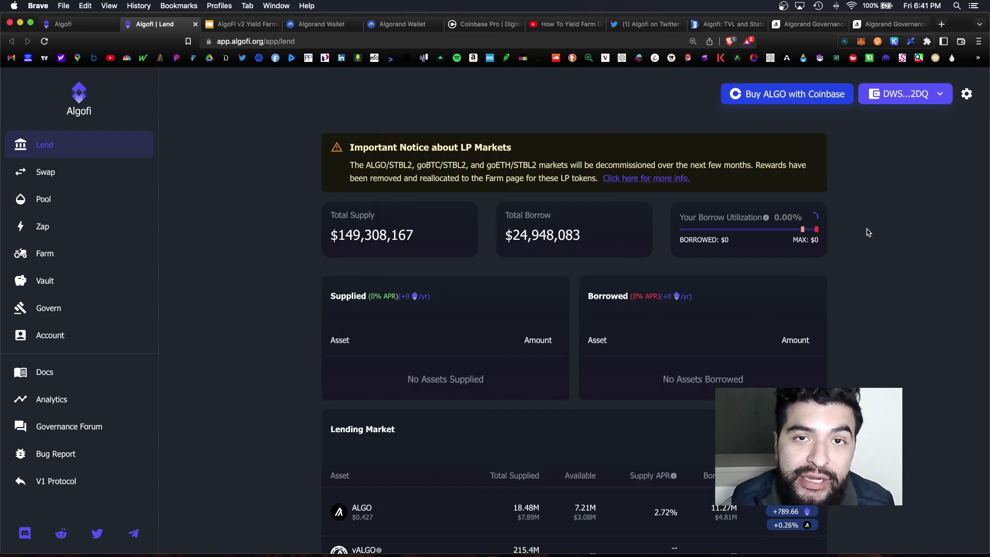
{"action": "key", "text": "ctrl+Tab"}
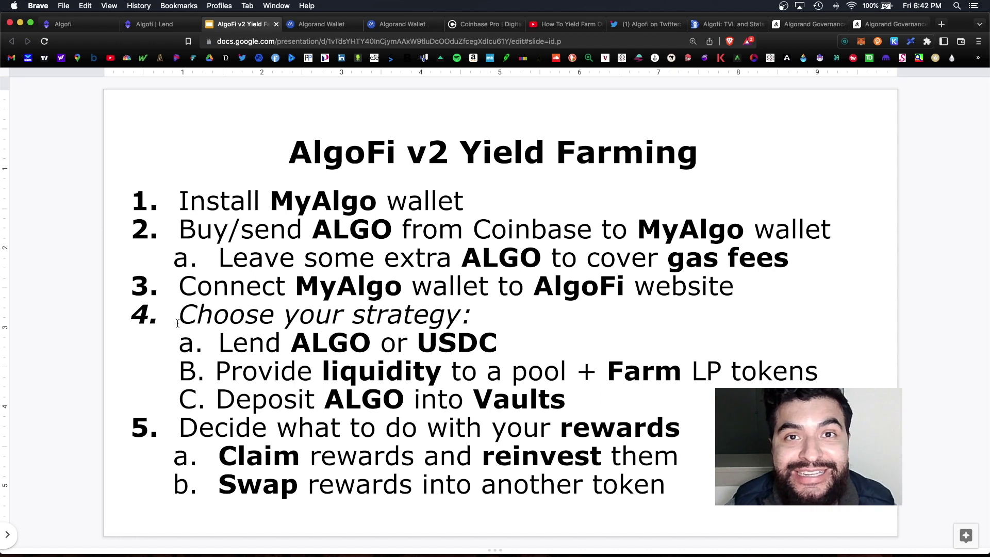
{"action": "left_click_drag", "start_coordinate": [216, 344], "coordinate": [543, 345]}
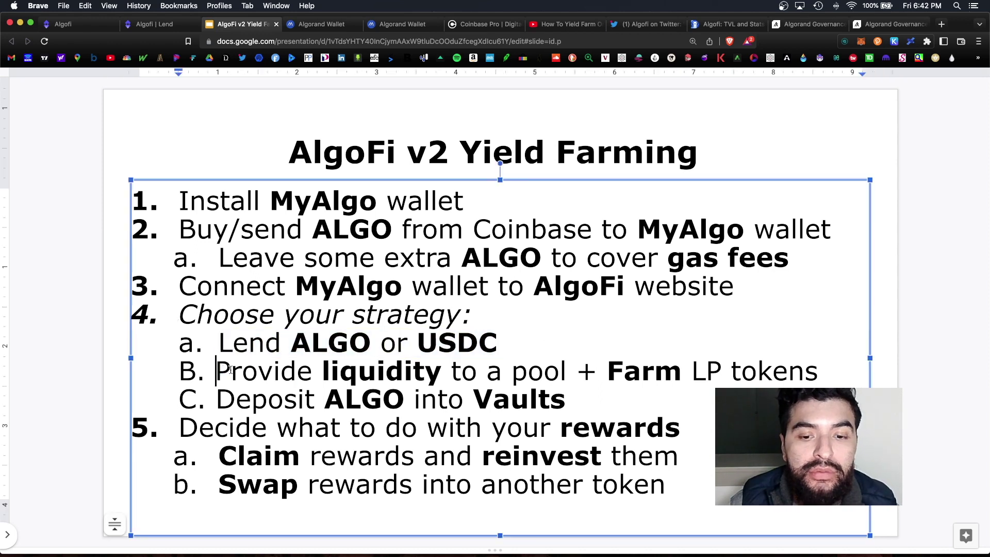
{"action": "left_click_drag", "start_coordinate": [216, 371], "coordinate": [788, 364]}
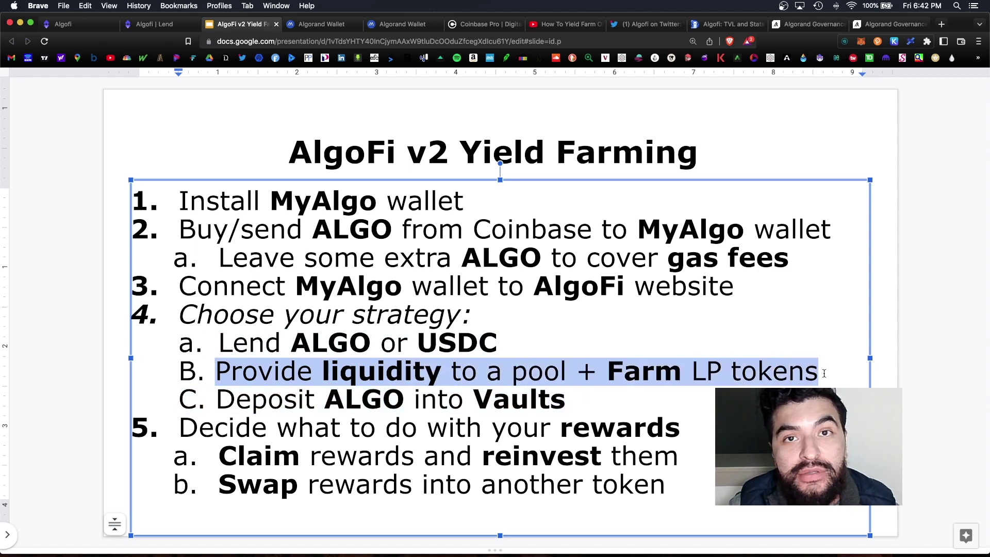
{"action": "left_click_drag", "start_coordinate": [216, 398], "coordinate": [577, 408]}
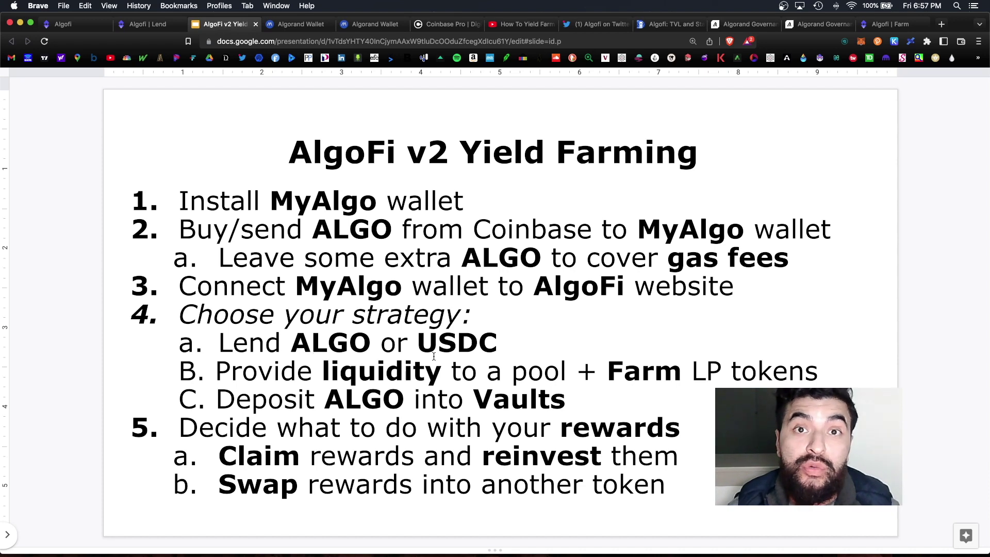
- Go back to the Algofi Lend tab and scroll to the Lending Market APRs (ALGO 2.71%, USDC 1.67%)
{"action": "key", "text": "ctrl+shift+Tab"}
{"action": "scroll", "coordinate": [313, 224], "scroll_direction": "down", "scroll_amount": 5}
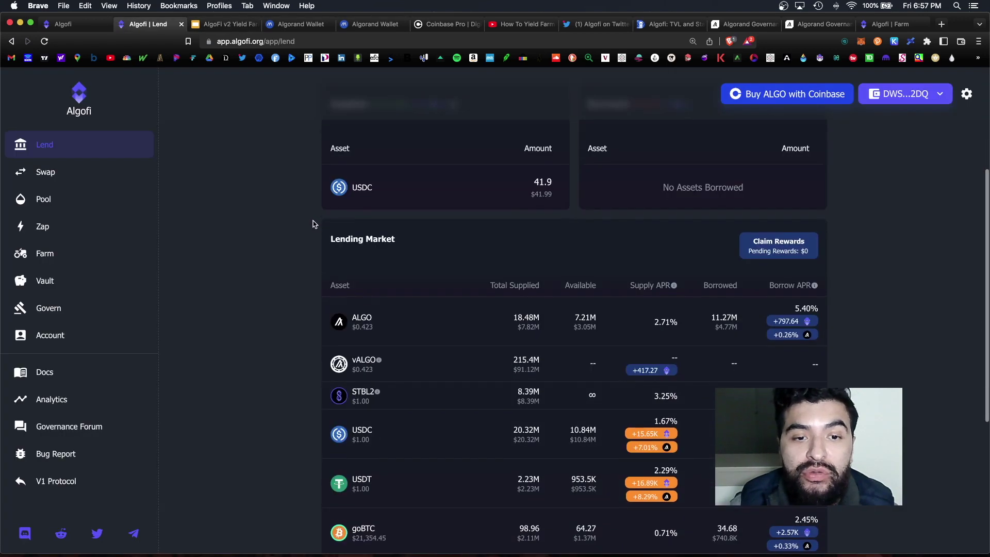
{"action": "scroll", "coordinate": [313, 225], "scroll_direction": "down", "scroll_amount": 2}
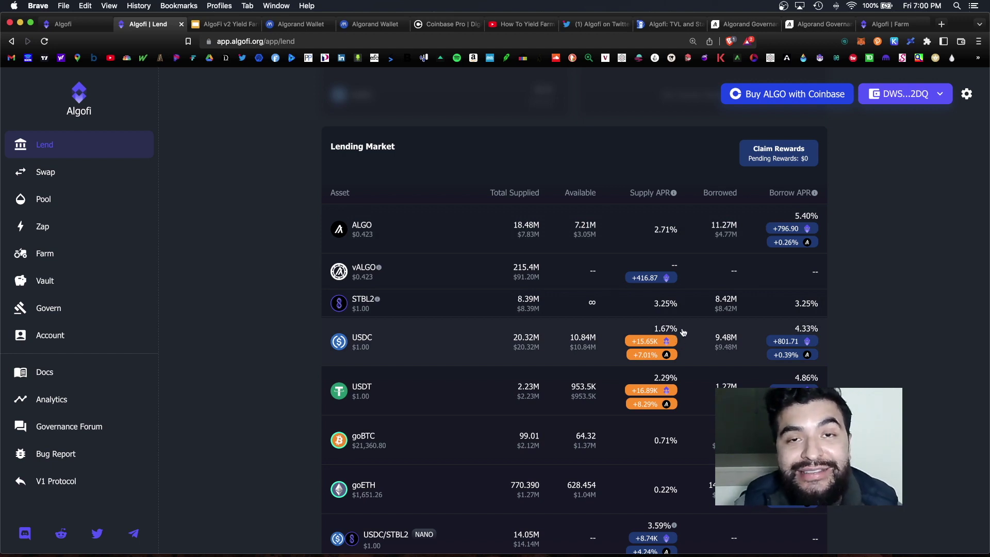
{"action": "left_click", "coordinate": [456, 345]}
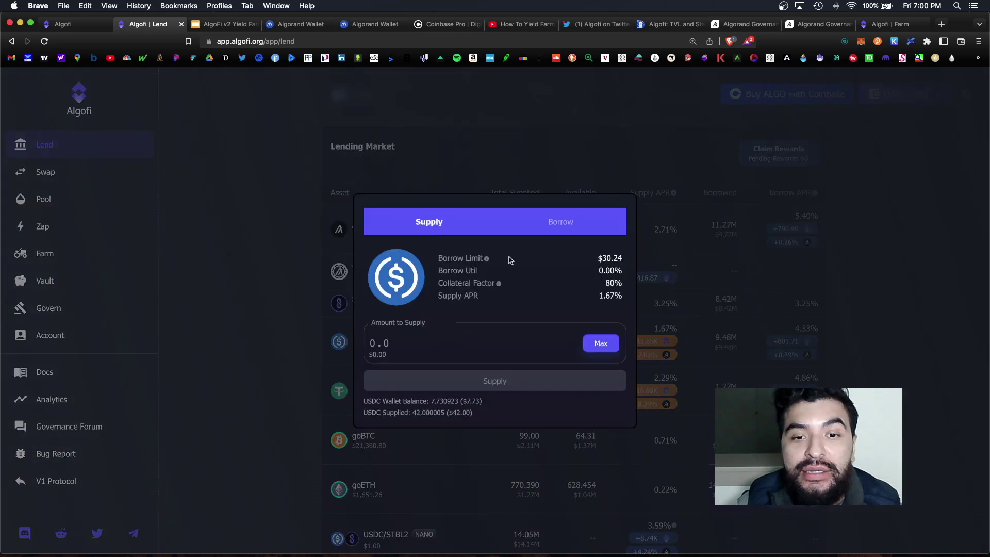
{"action": "key", "text": "Escape"}
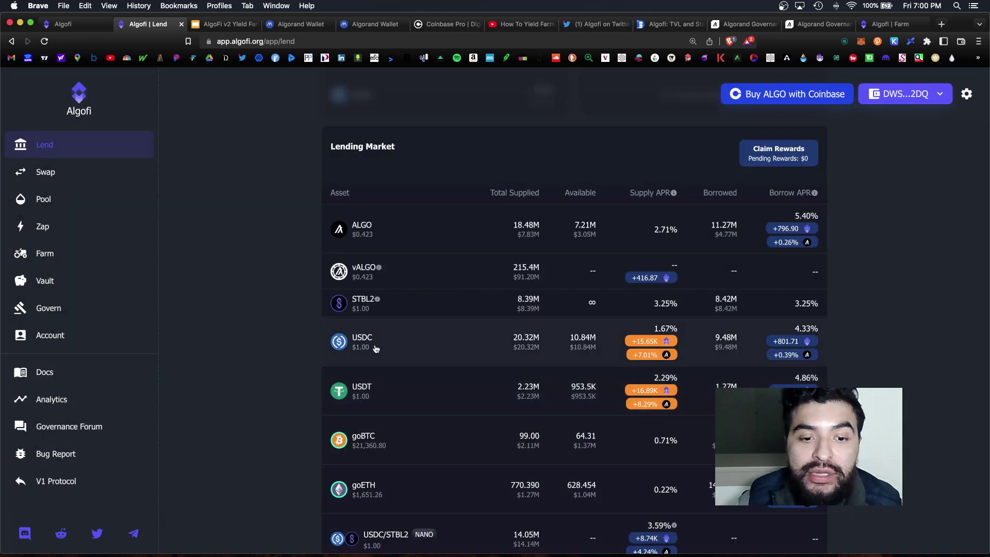
{"action": "left_click", "coordinate": [459, 346]}
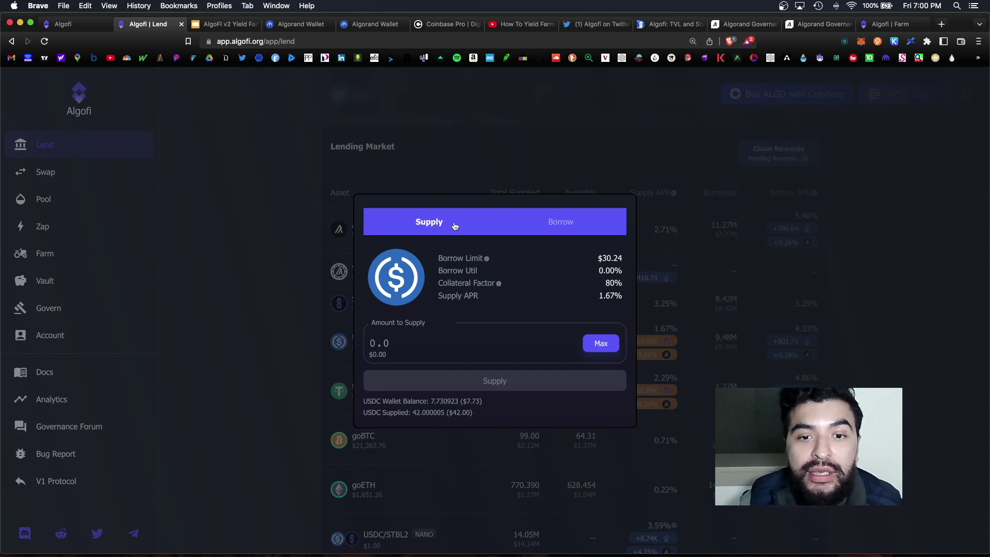
{"action": "left_click", "coordinate": [418, 349]}
{"action": "type", "text": "100"}
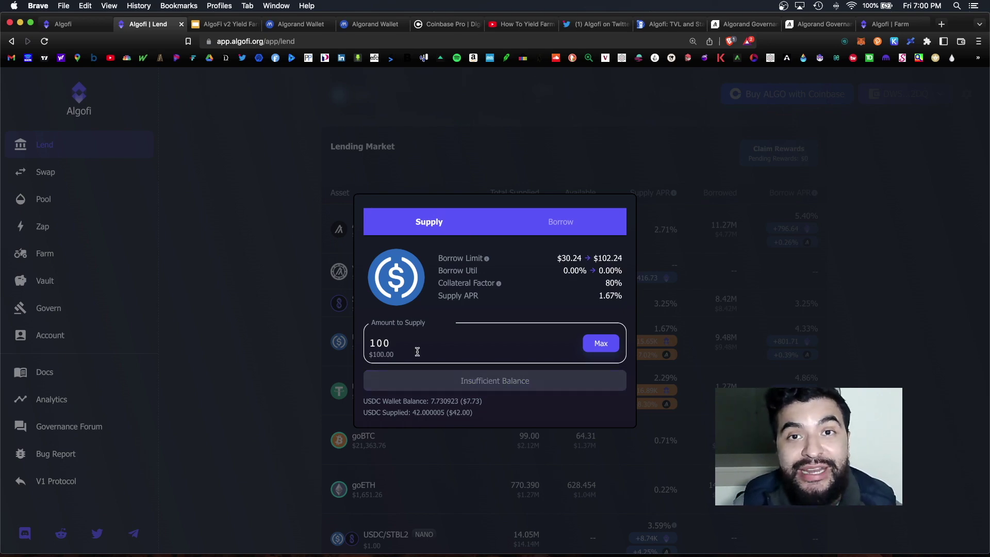
{"action": "key", "text": "Escape"}
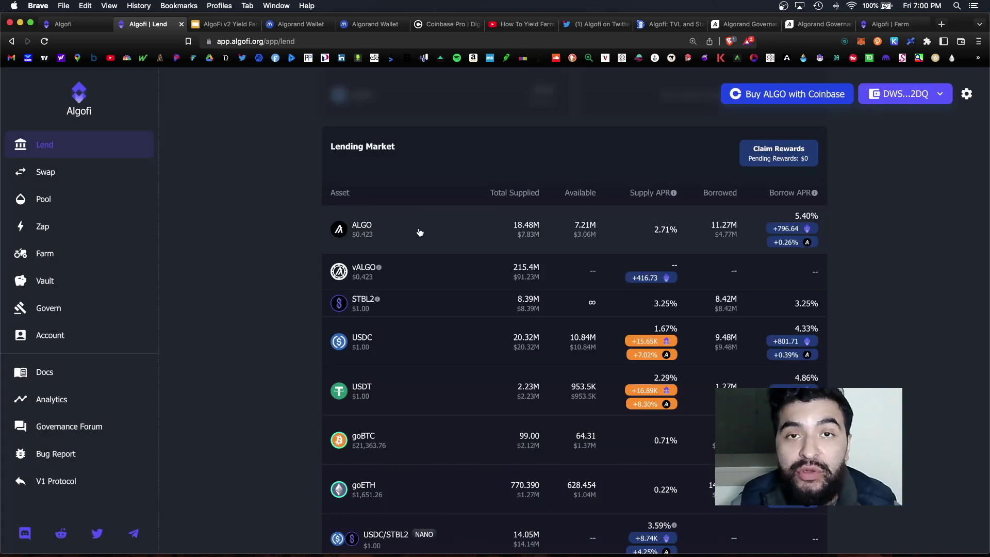
{"action": "left_click", "coordinate": [420, 232]}
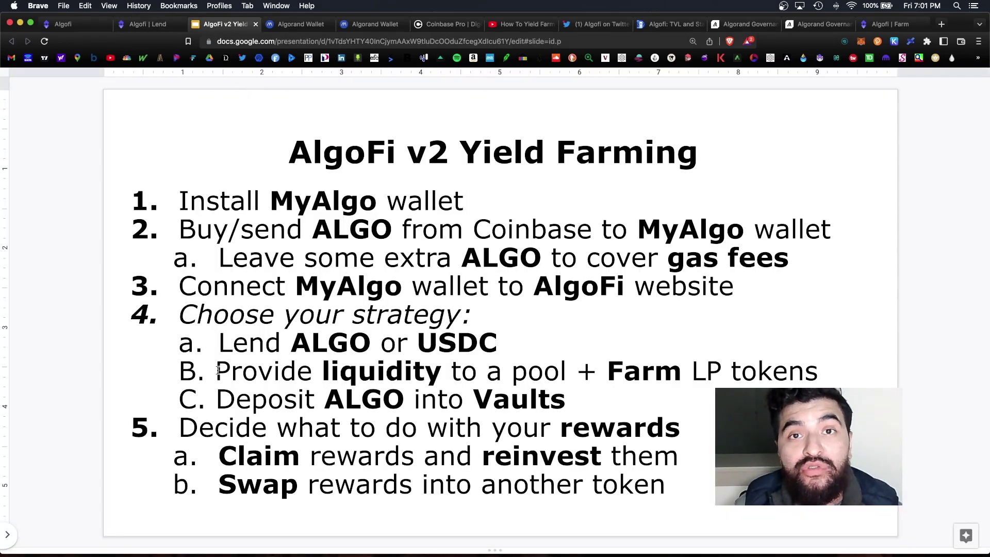
{"action": "left_click_drag", "start_coordinate": [218, 370], "coordinate": [774, 378]}
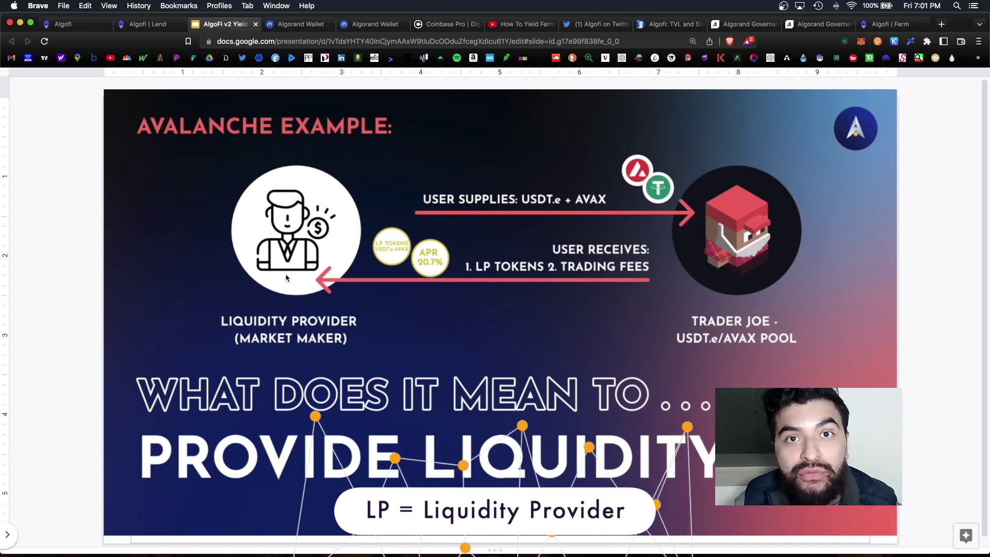
{"action": "key", "text": "Page_Down"}
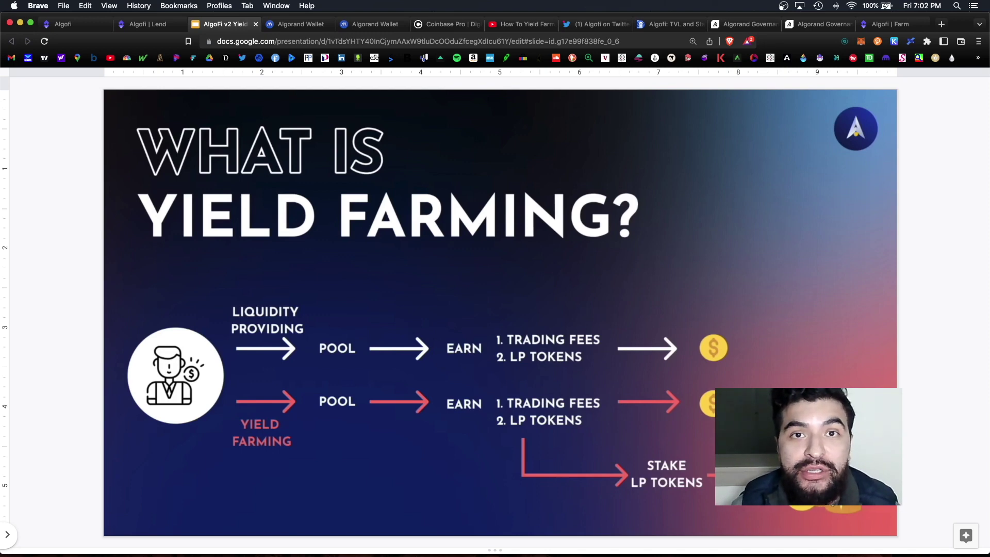
{"action": "key", "text": "Down"}
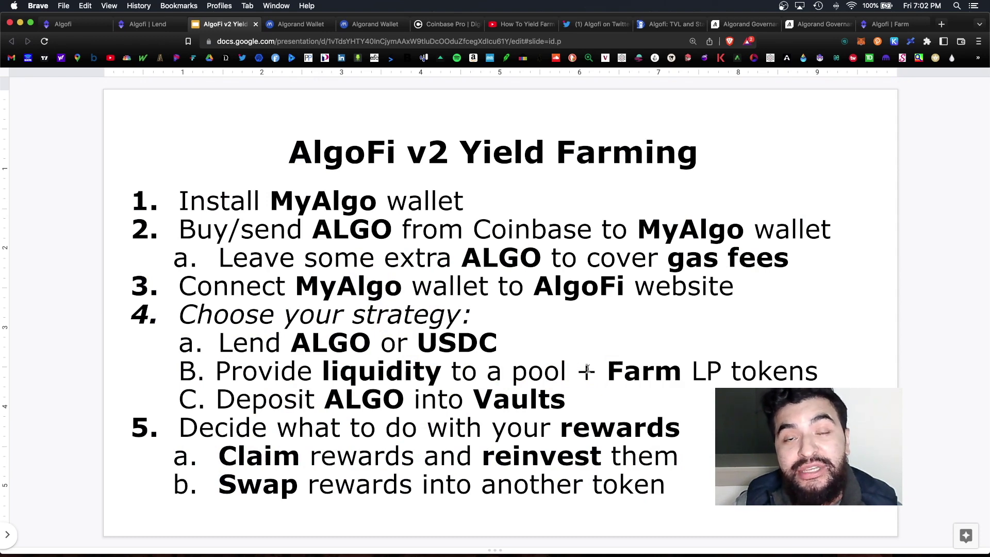
{"action": "key", "text": "ctrl+shift+Tab"}
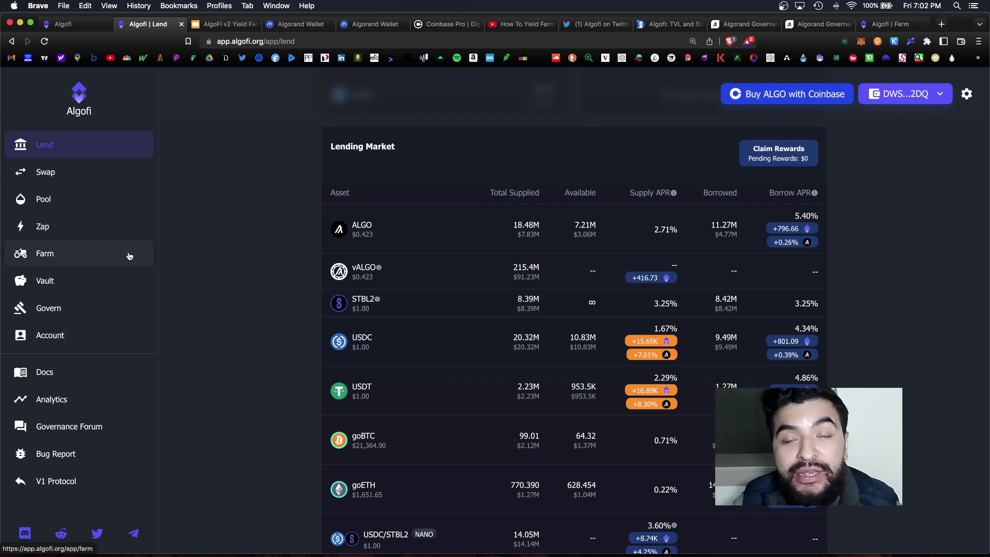
- Open the Farm page and scroll down to the NanoSwap USDC/USDT farm card
{"action": "left_click", "coordinate": [130, 256]}
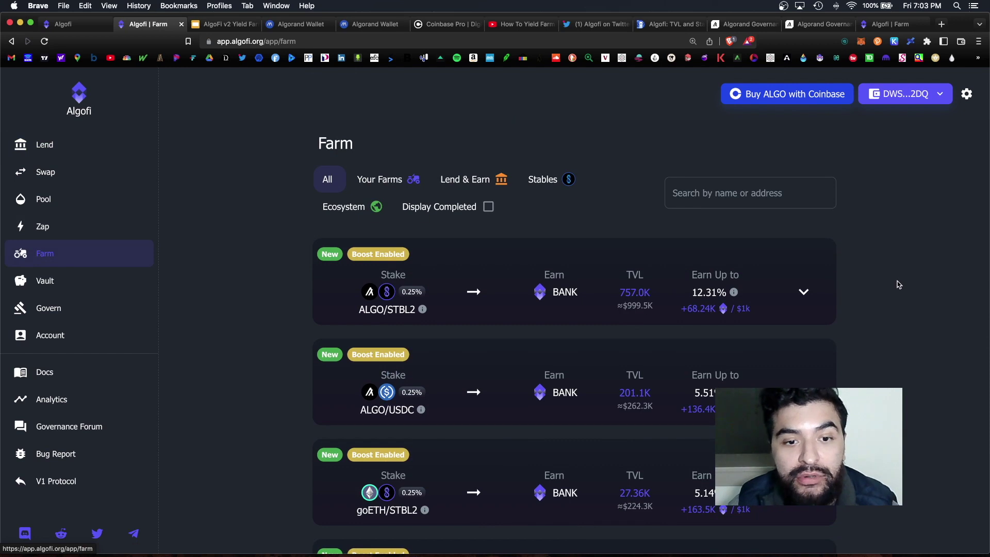
{"action": "scroll", "coordinate": [899, 284], "scroll_direction": "down", "scroll_amount": 3}
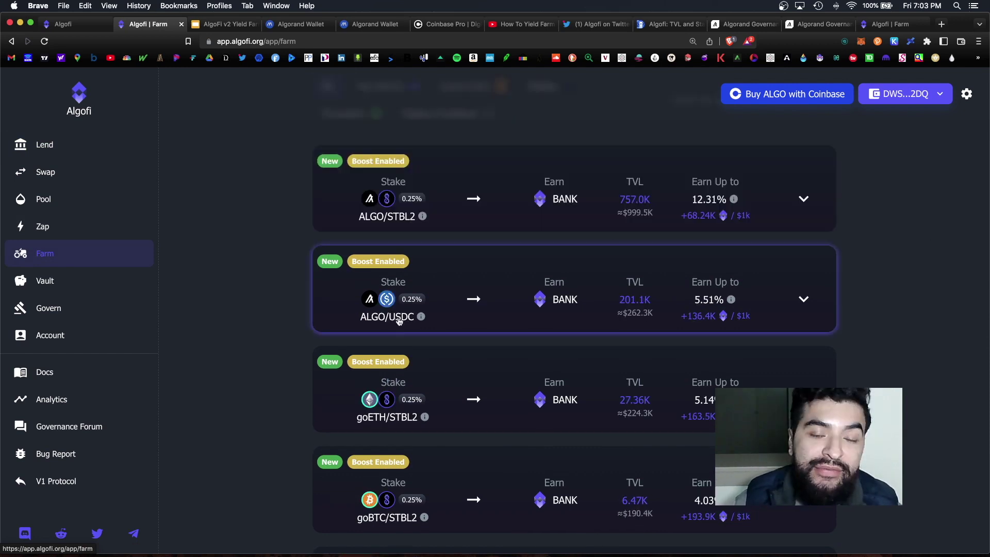
{"action": "scroll", "coordinate": [759, 219], "scroll_direction": "down", "scroll_amount": 3}
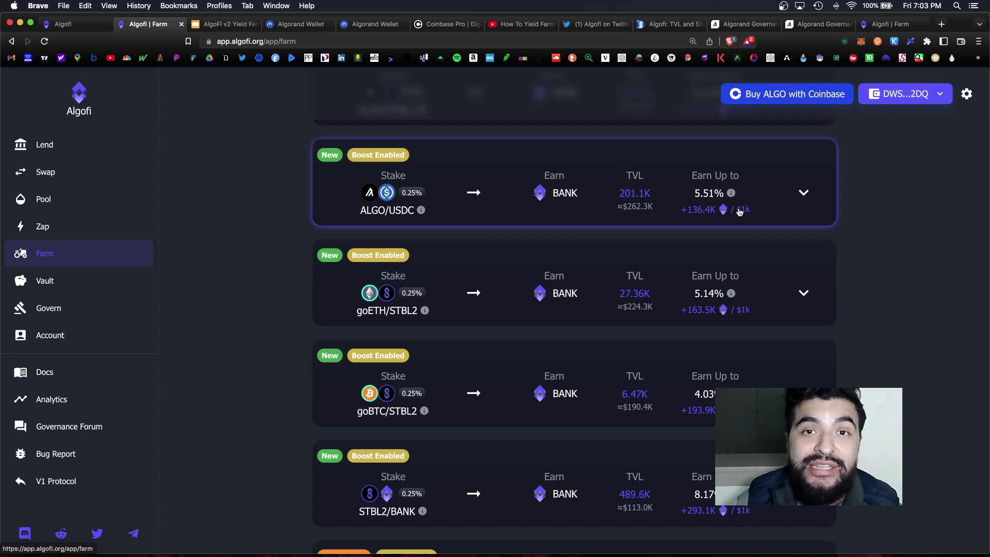
{"action": "scroll", "coordinate": [738, 206], "scroll_direction": "down", "scroll_amount": 9}
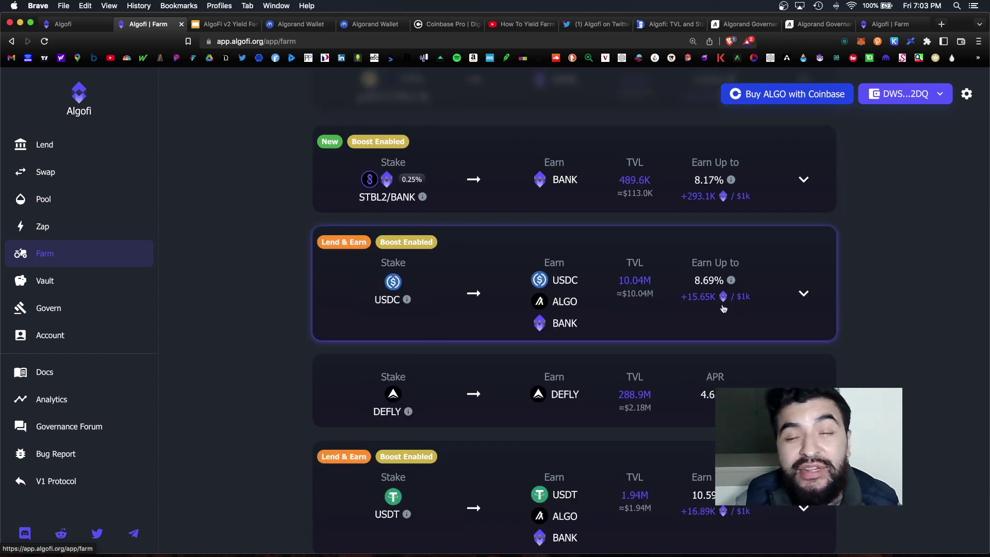
{"action": "scroll", "coordinate": [520, 368], "scroll_direction": "down", "scroll_amount": 5}
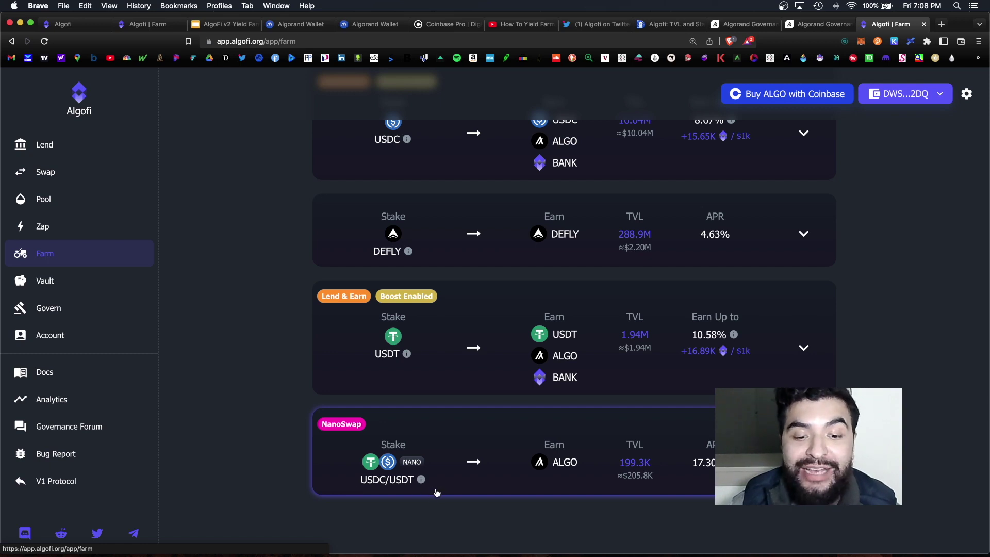
- Start an ALGO-to-USDC swap on the Swap page, entering an amount of 10
{"action": "left_click", "coordinate": [103, 178]}
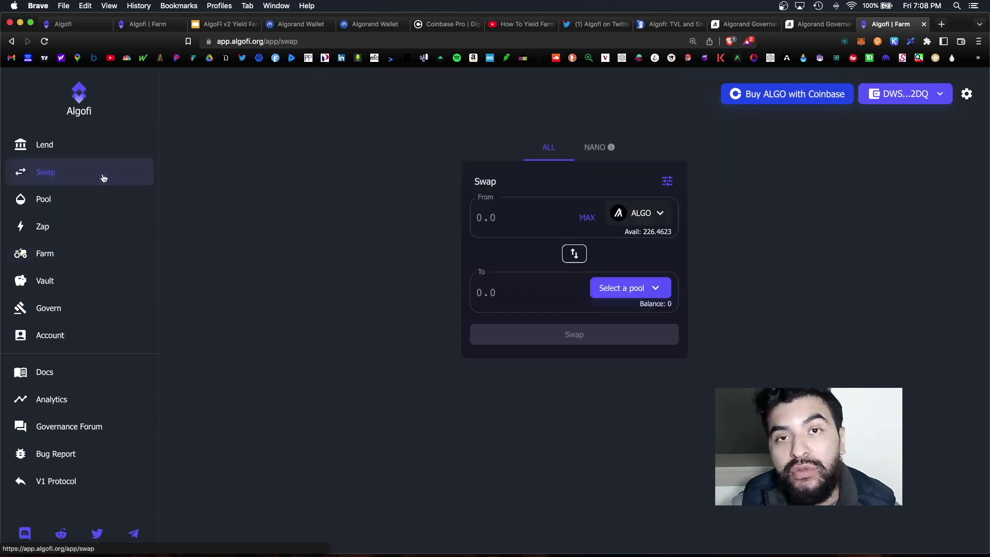
{"action": "left_click", "coordinate": [626, 221]}
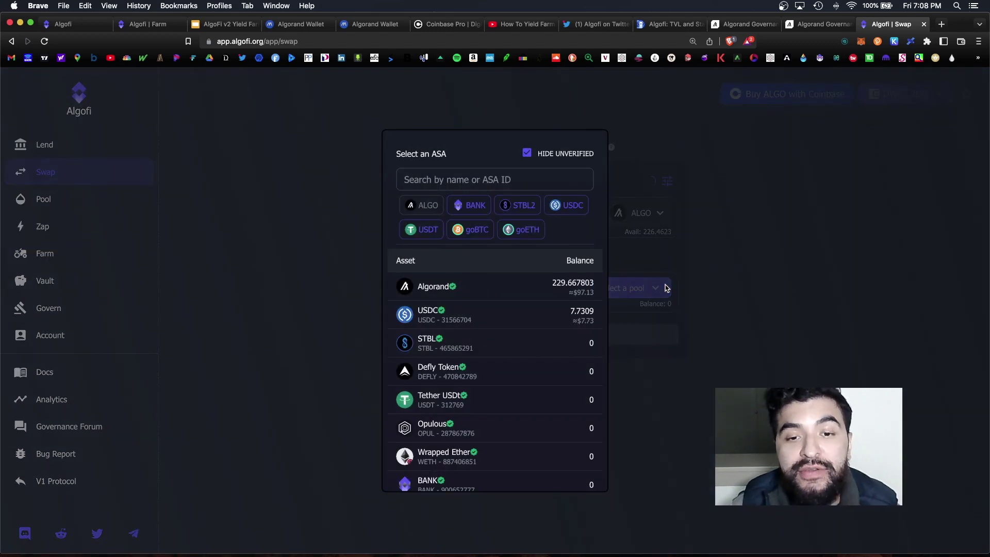
{"action": "left_click", "coordinate": [577, 208]}
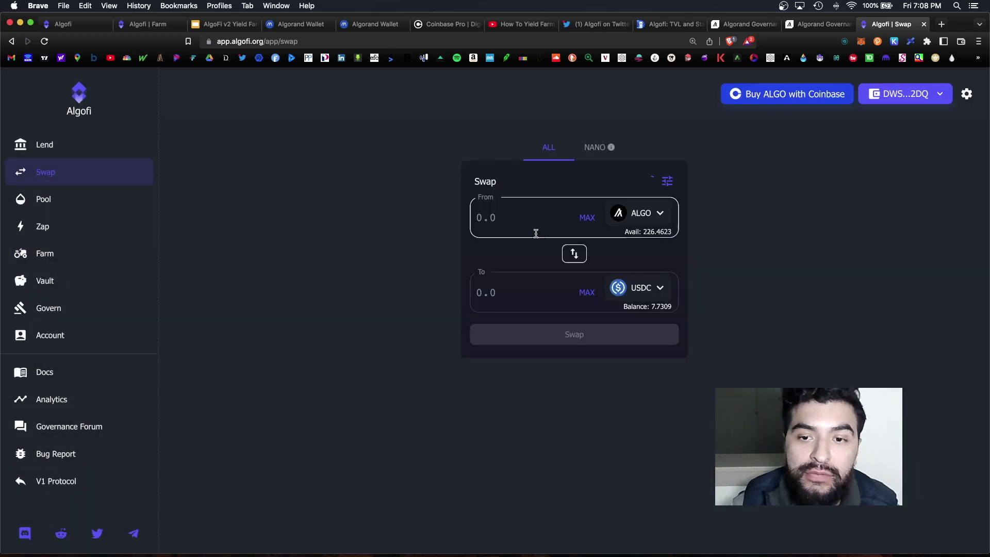
{"action": "left_click", "coordinate": [520, 222]}
{"action": "type", "text": "10"}
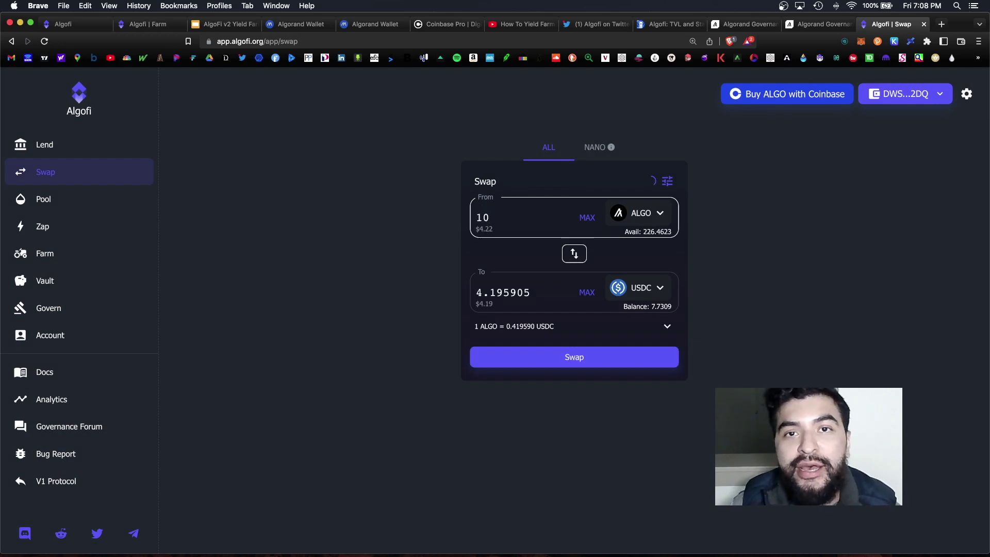
- Switch the receive token to USDt for 10 USDt, quoted at 25.204636 ALGO, and check wallet balances
{"action": "left_click", "coordinate": [611, 294]}
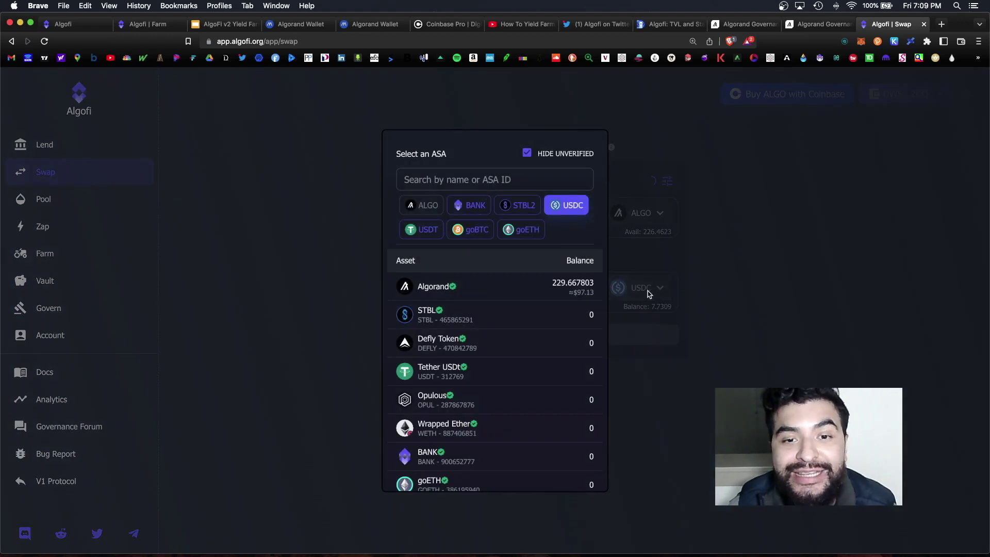
{"action": "left_click", "coordinate": [428, 231]}
{"action": "left_click", "coordinate": [491, 293]}
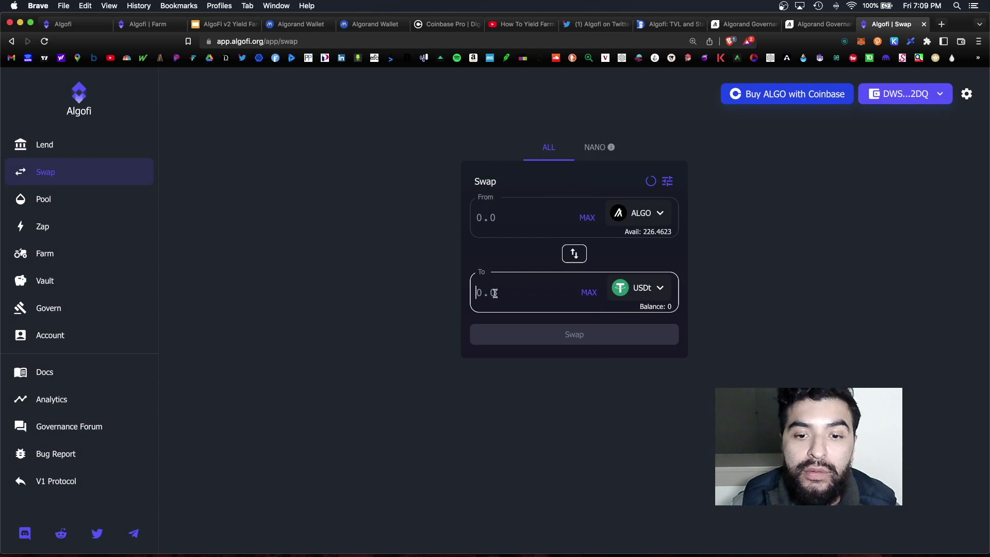
{"action": "type", "text": "10"}
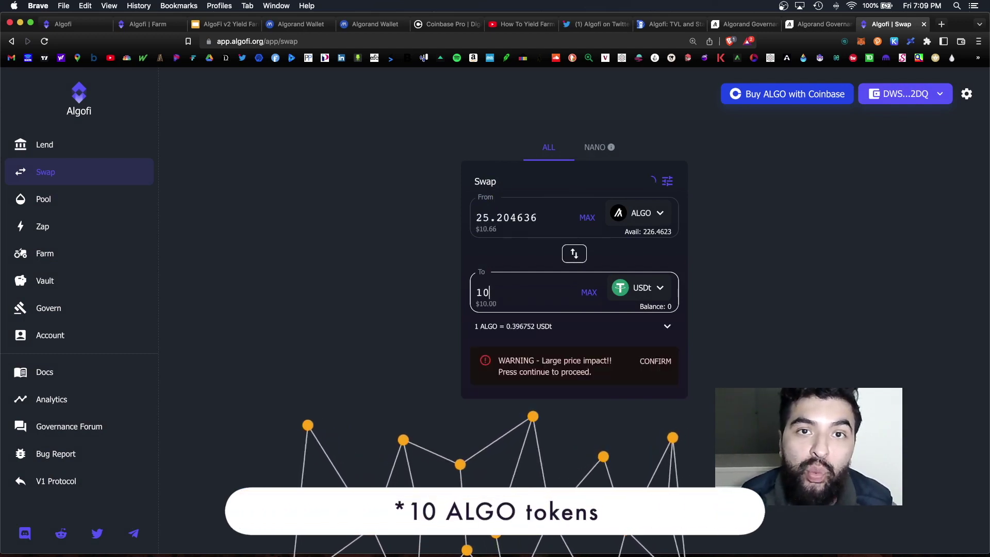
{"action": "left_click", "coordinate": [883, 164]}
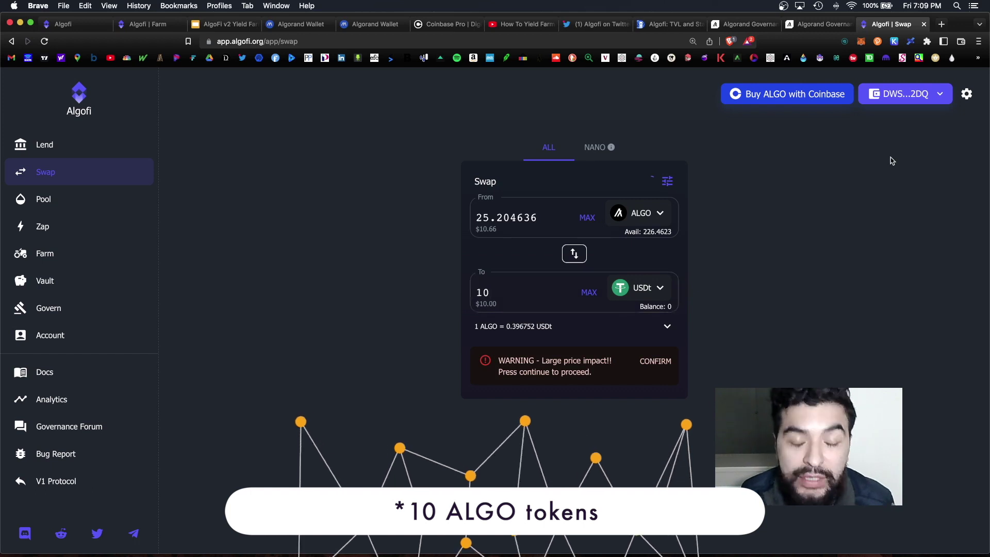
{"action": "left_click", "coordinate": [939, 98]}
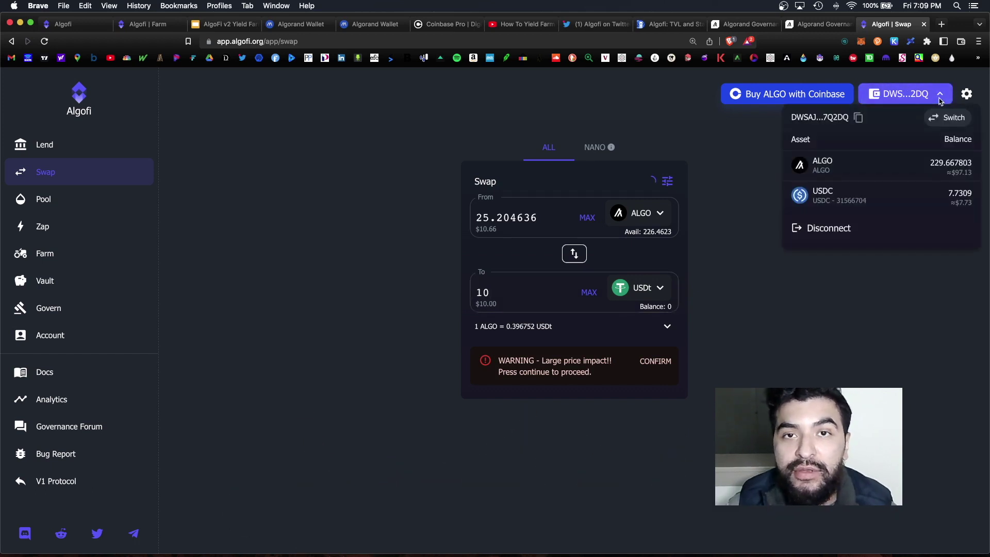
{"action": "left_click", "coordinate": [878, 320]}
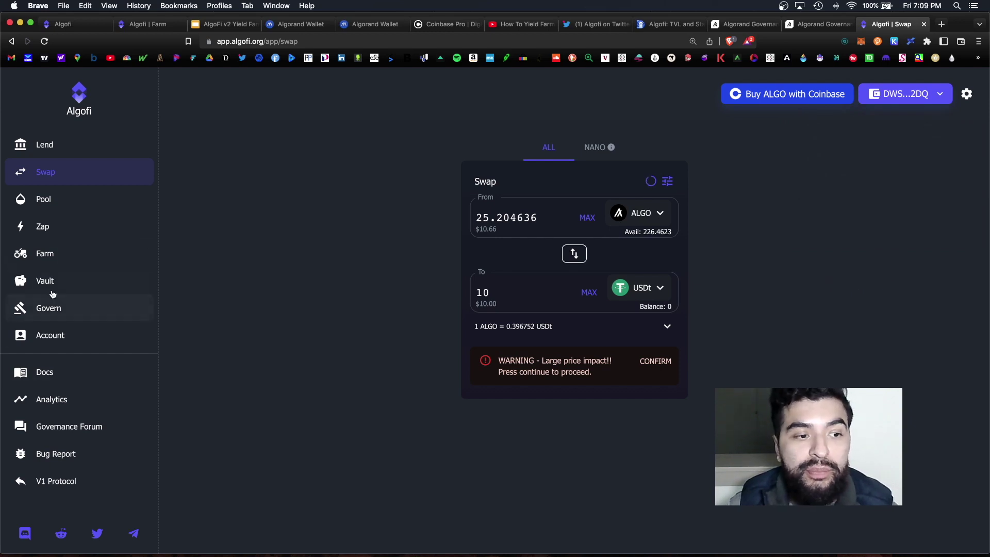
- Expand the NanoSwap USDC/USDT farm's staking details on the Farm page, then go to Zap
{"action": "left_click", "coordinate": [64, 255]}
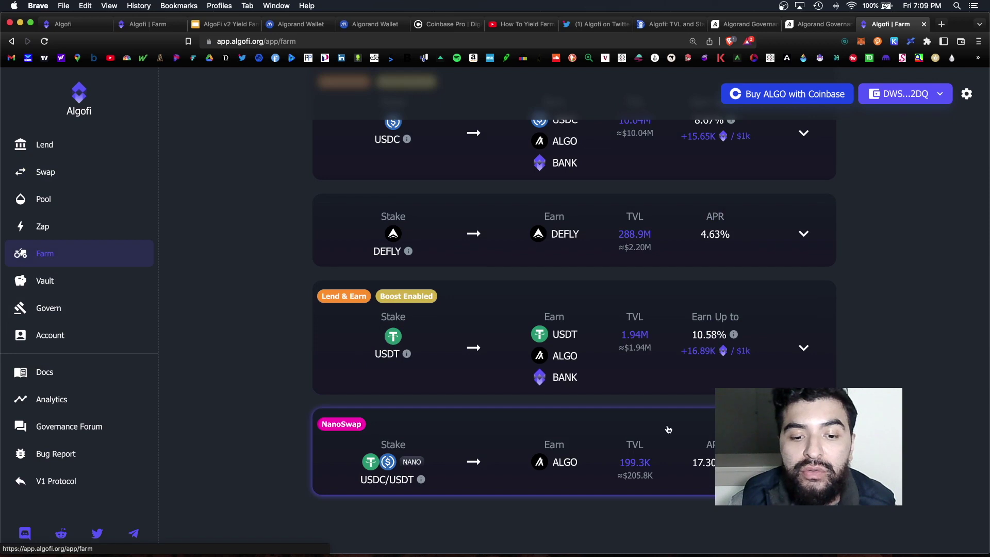
{"action": "left_click", "coordinate": [687, 447]}
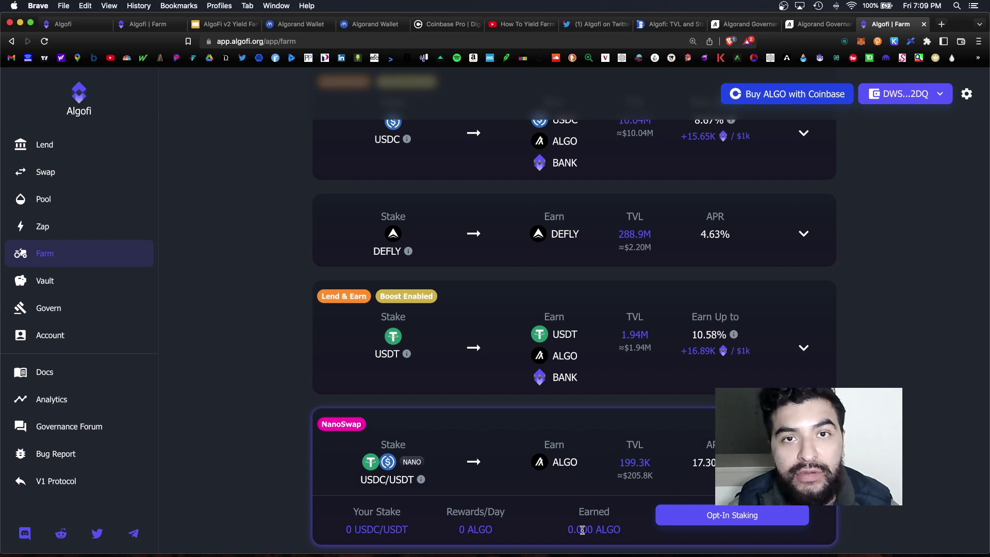
{"action": "left_click", "coordinate": [77, 233]}
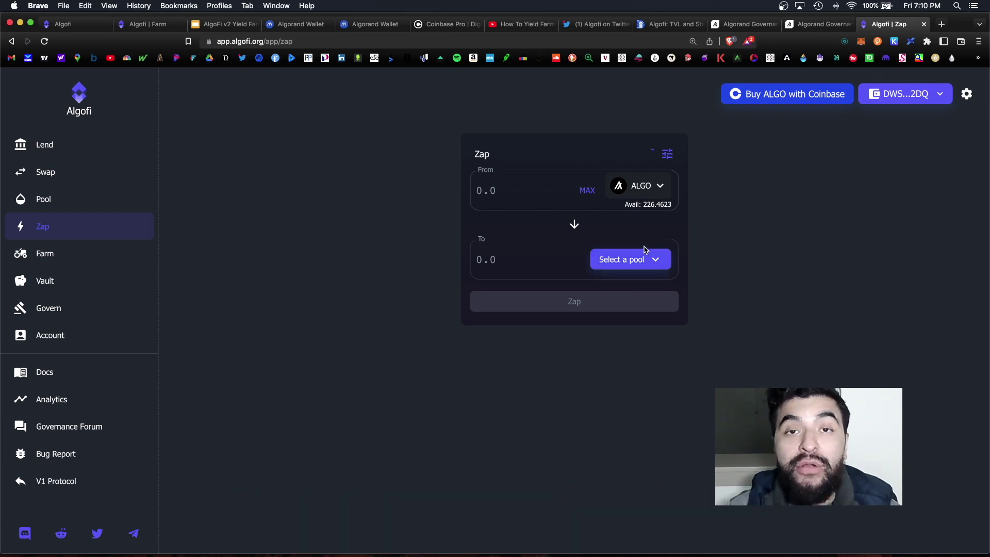
- Pair ALGO with USDC on the Pool page, then highlight the slide's step on depositing ALGO into Vaults
{"action": "left_click", "coordinate": [640, 261]}
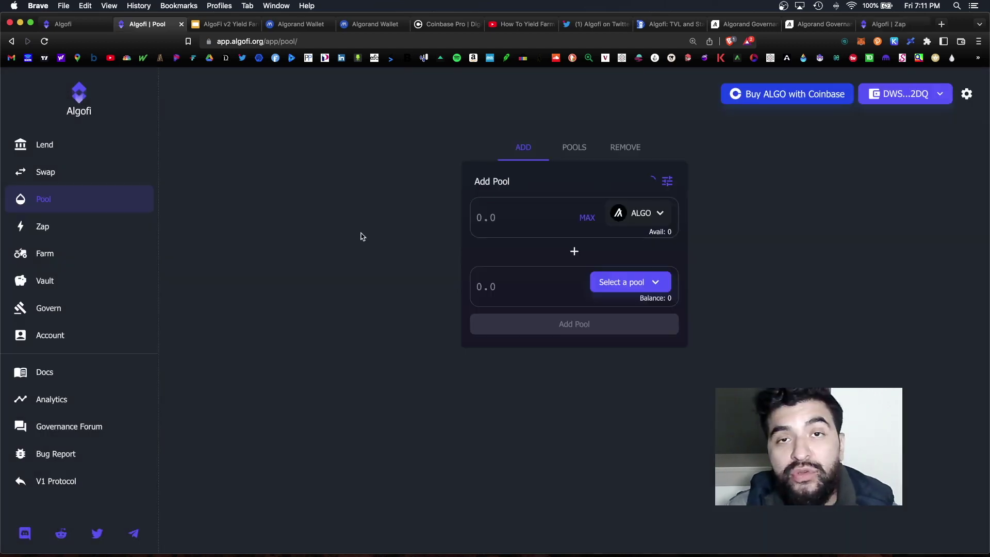
{"action": "left_click", "coordinate": [62, 204]}
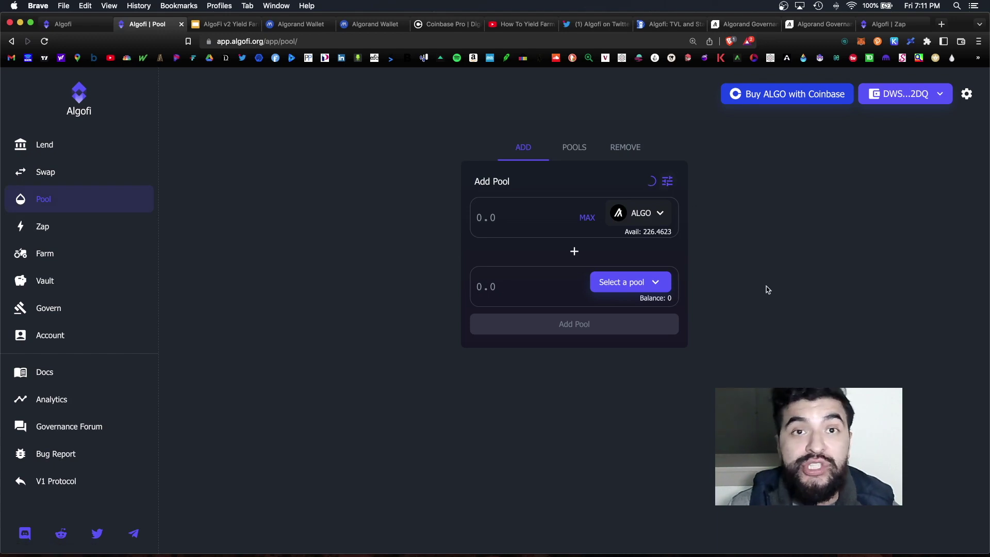
{"action": "left_click", "coordinate": [656, 281]}
{"action": "left_click", "coordinate": [762, 362]}
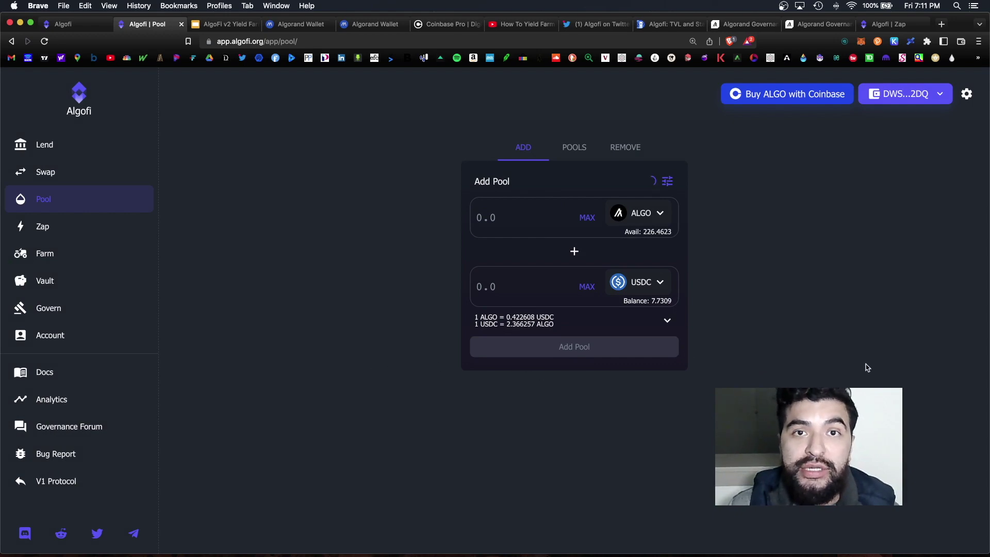
{"action": "key", "text": "ctrl+Tab"}
{"action": "left_click_drag", "start_coordinate": [565, 401], "coordinate": [177, 401]}
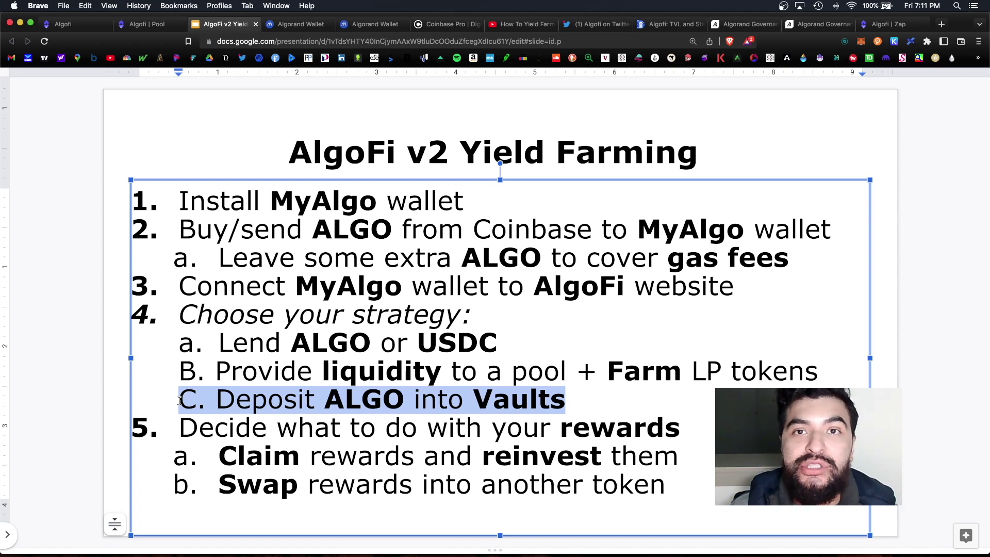
- Return to Algofi's Vault page showing Governance Period #5 at 6.6% governance APR
{"action": "key", "text": "ctrl+shift+Tab"}
{"action": "left_click", "coordinate": [58, 282]}
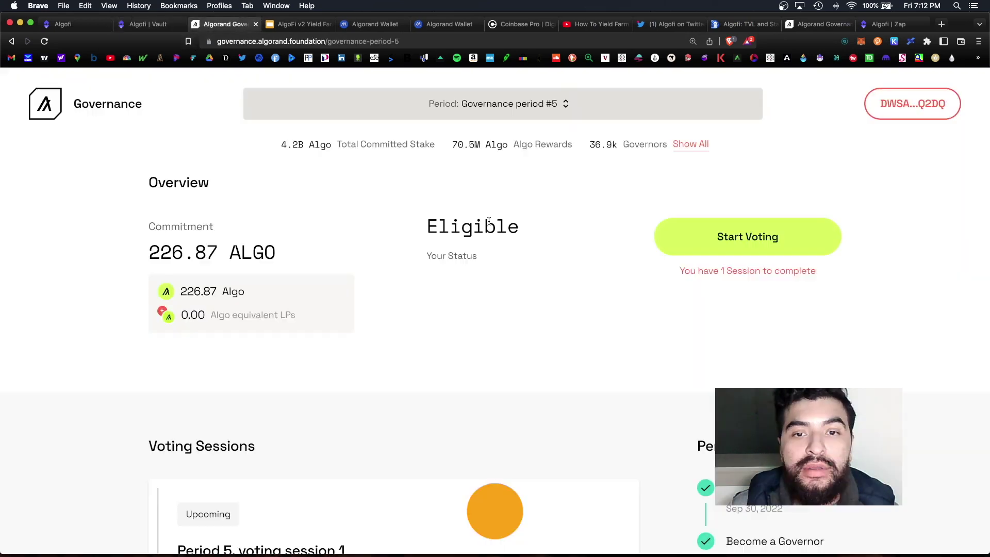
{"action": "left_click", "coordinate": [225, 24]}
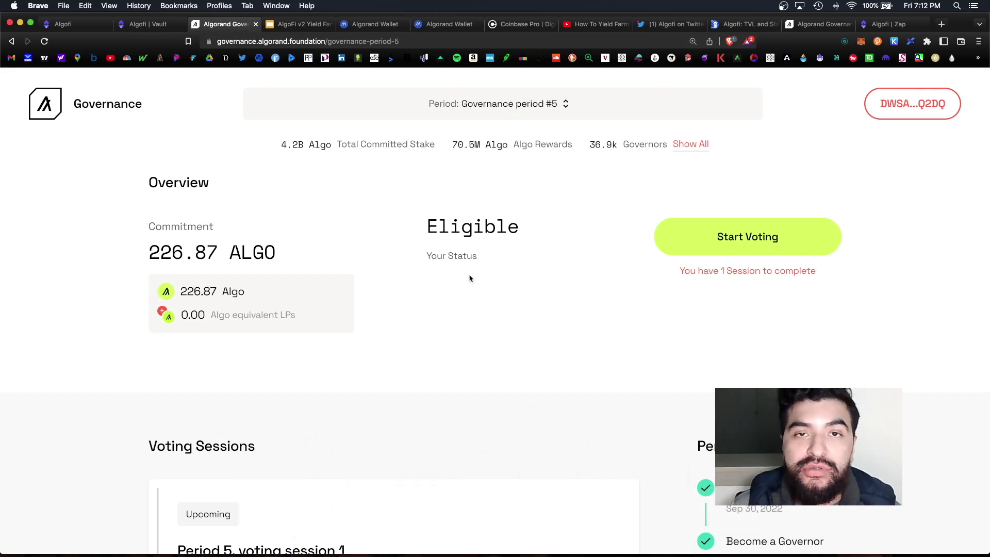
{"action": "left_click", "coordinate": [150, 24]}
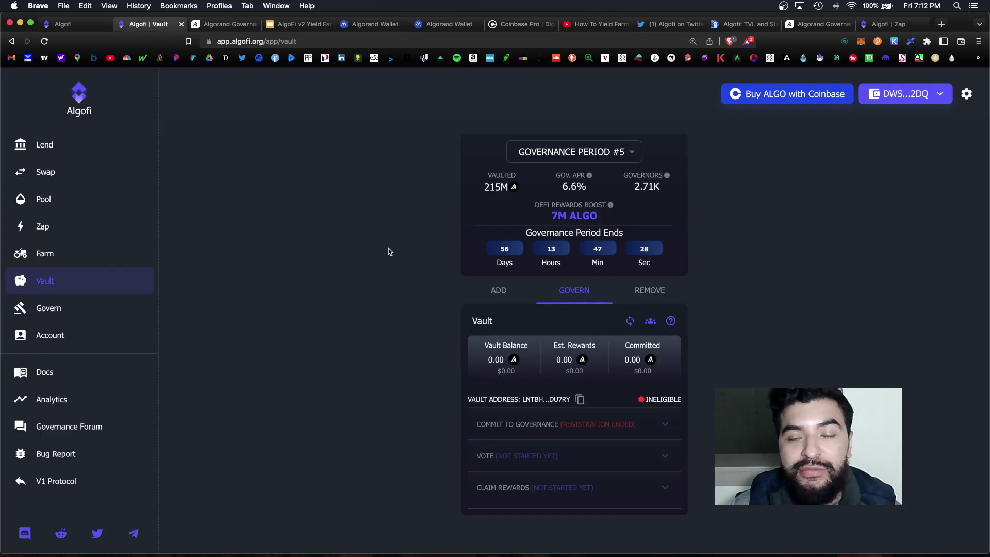
{"action": "left_click", "coordinate": [103, 288]}
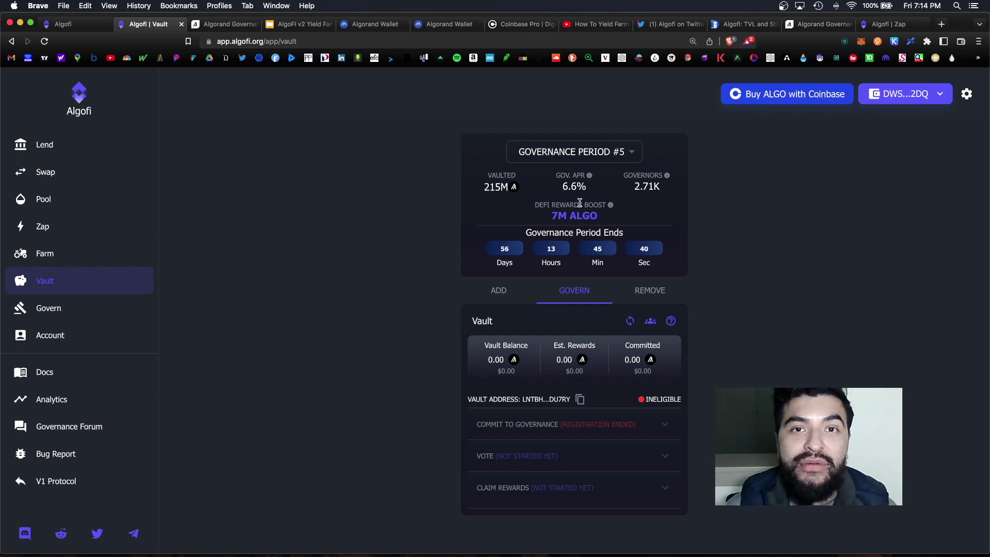
{"action": "key", "text": "ctrl+Tab"}
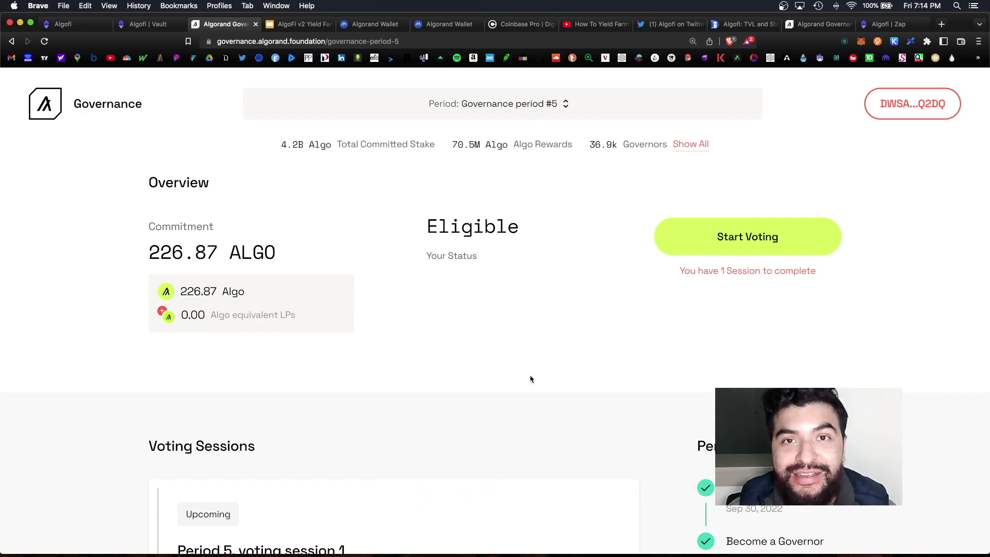
- Highlight the slide's rewards step and its claim-and-reinvest and swap-into-another-token options
{"action": "left_click_drag", "start_coordinate": [179, 427], "coordinate": [707, 433]}
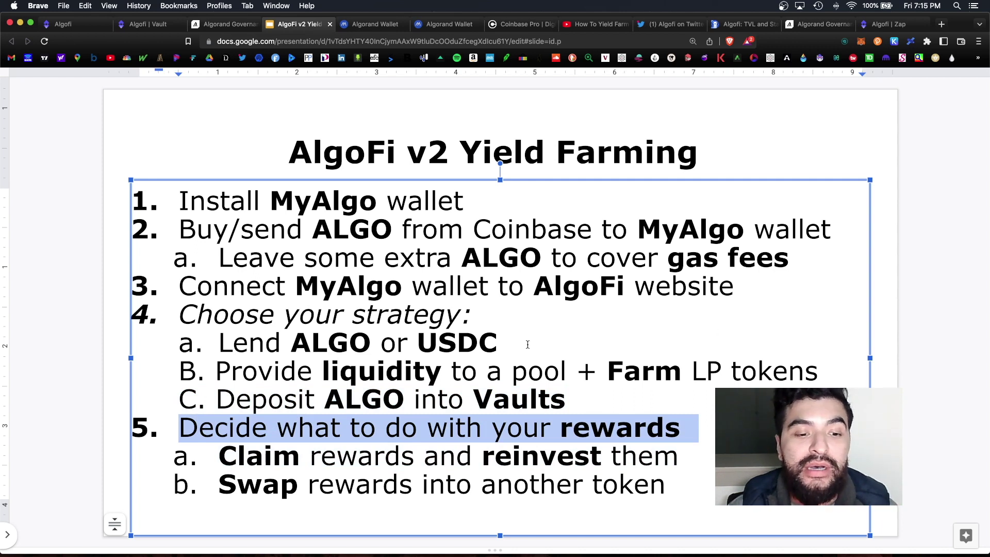
{"action": "left_click_drag", "start_coordinate": [218, 456], "coordinate": [695, 456]}
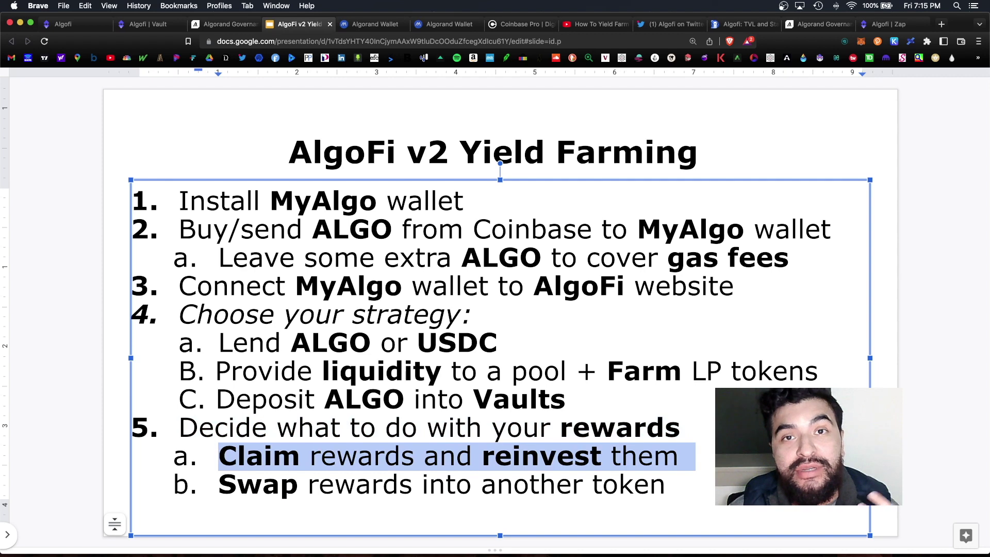
{"action": "left_click_drag", "start_coordinate": [219, 490], "coordinate": [649, 486]}
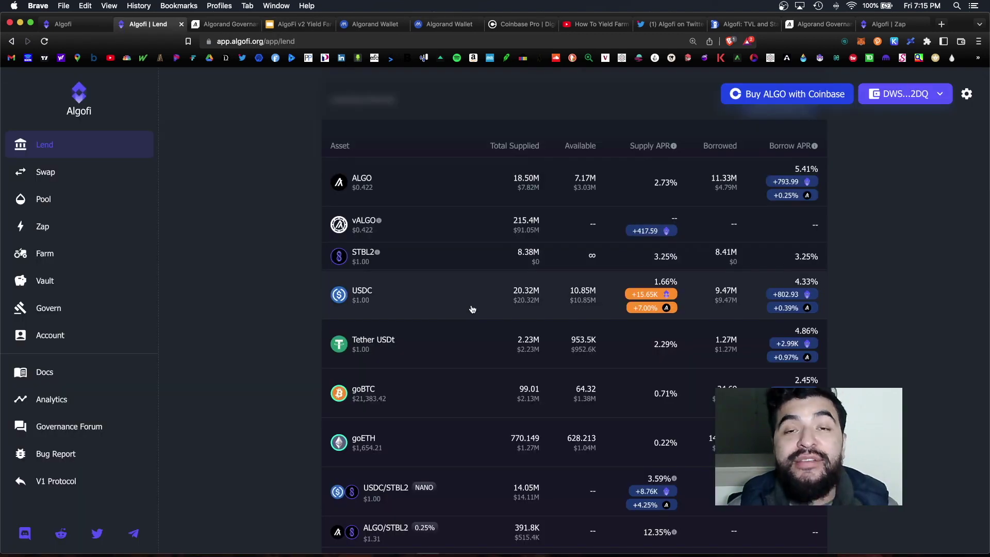
{"action": "left_click", "coordinate": [472, 309]}
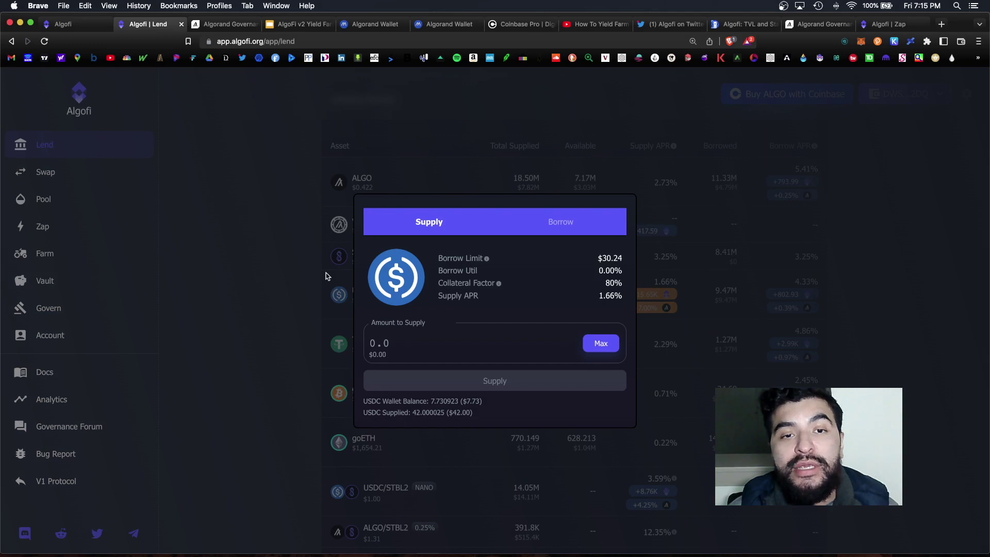
{"action": "left_click", "coordinate": [282, 276]}
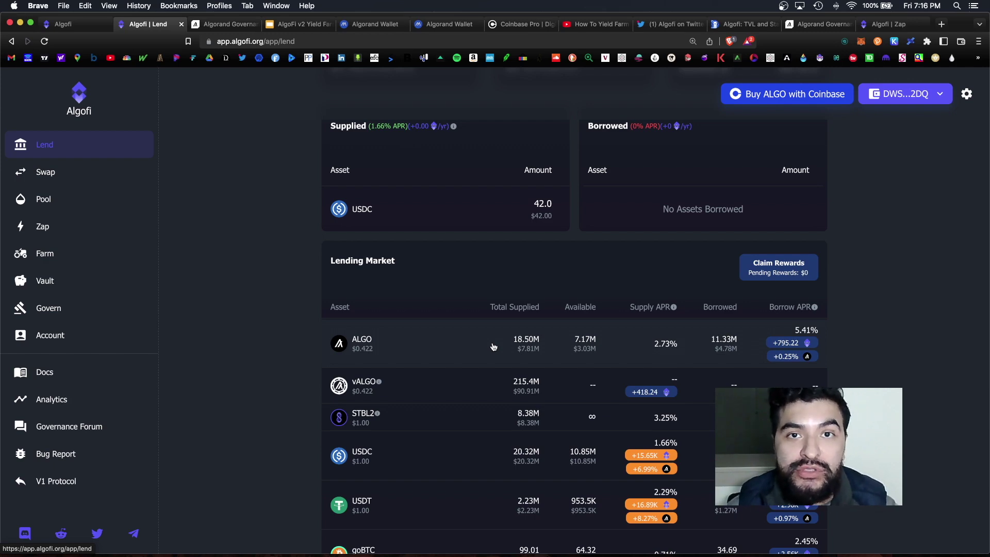
{"action": "key", "text": "ctrl+4"}
{"action": "left_click_drag", "start_coordinate": [217, 485], "coordinate": [664, 503]}
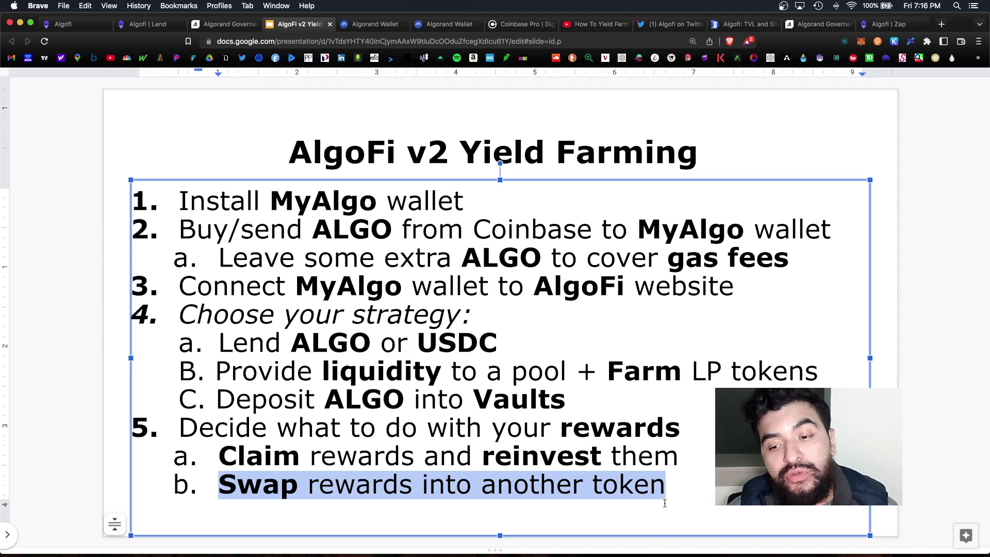
{"action": "left_click", "coordinate": [141, 25]}
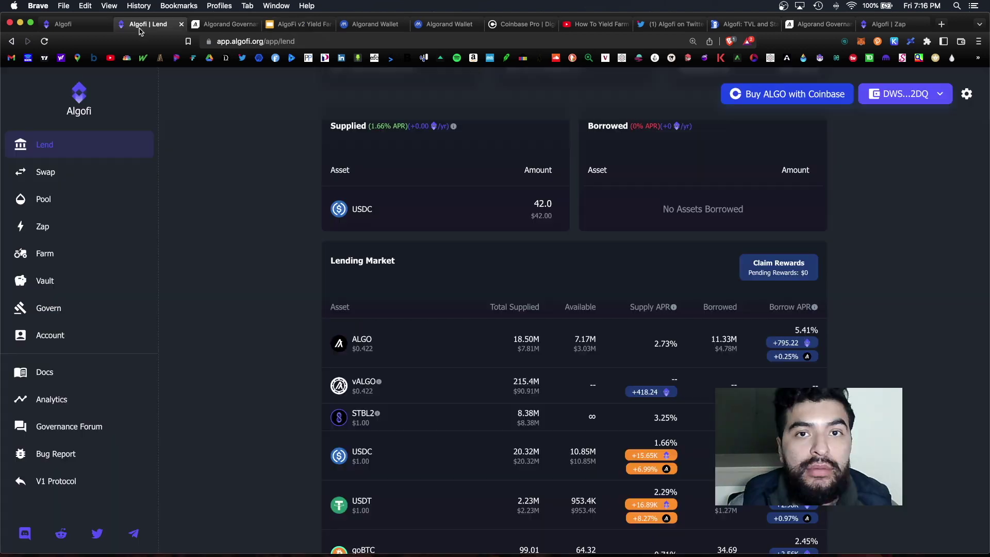
{"action": "left_click", "coordinate": [71, 177]}
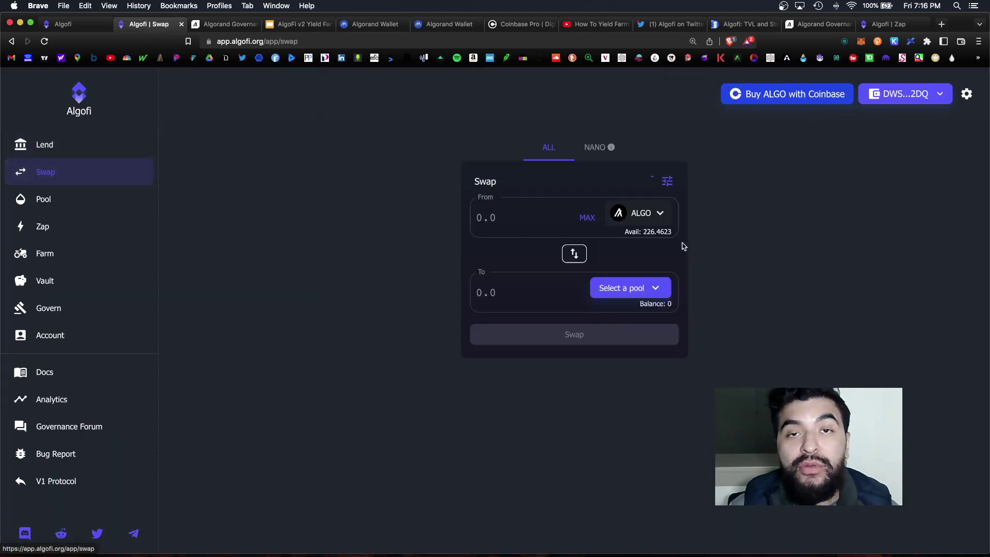
- Choose USDC as the swap's receive token, then expand the USDC farm's staking details on Farm
{"action": "left_click", "coordinate": [662, 284]}
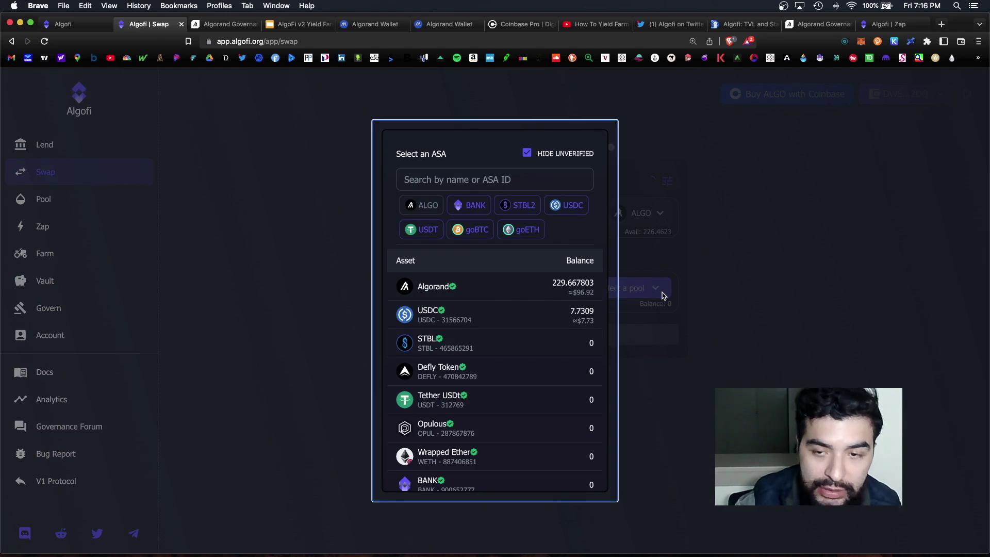
{"action": "left_click", "coordinate": [438, 314]}
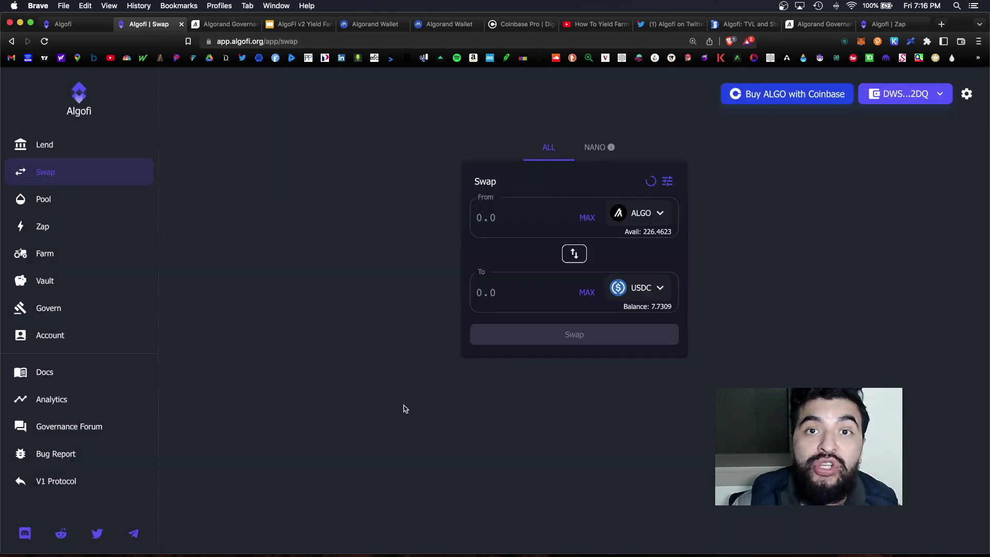
{"action": "left_click", "coordinate": [45, 253]}
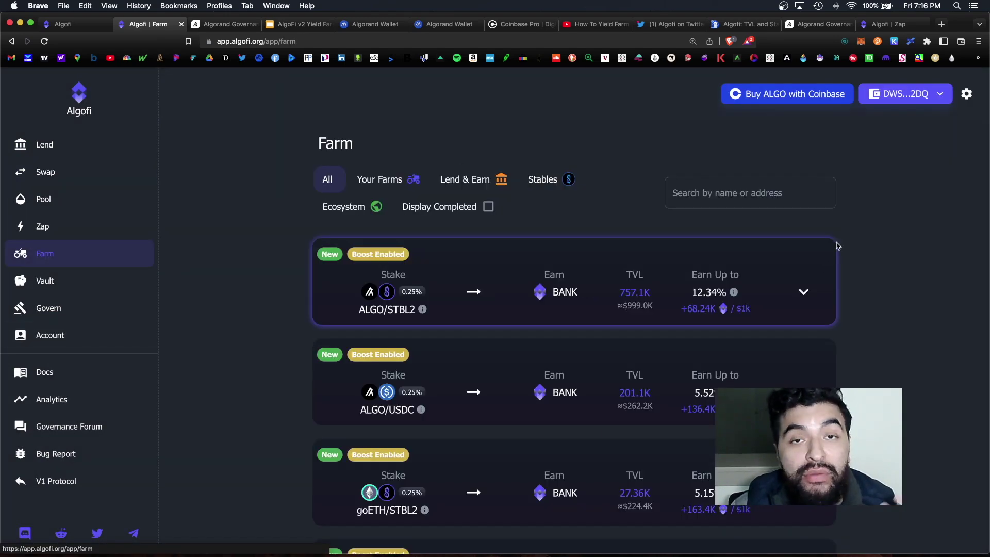
{"action": "scroll", "coordinate": [830, 257], "scroll_direction": "down", "scroll_amount": 3}
{"action": "scroll", "coordinate": [837, 245], "scroll_direction": "down", "scroll_amount": 5}
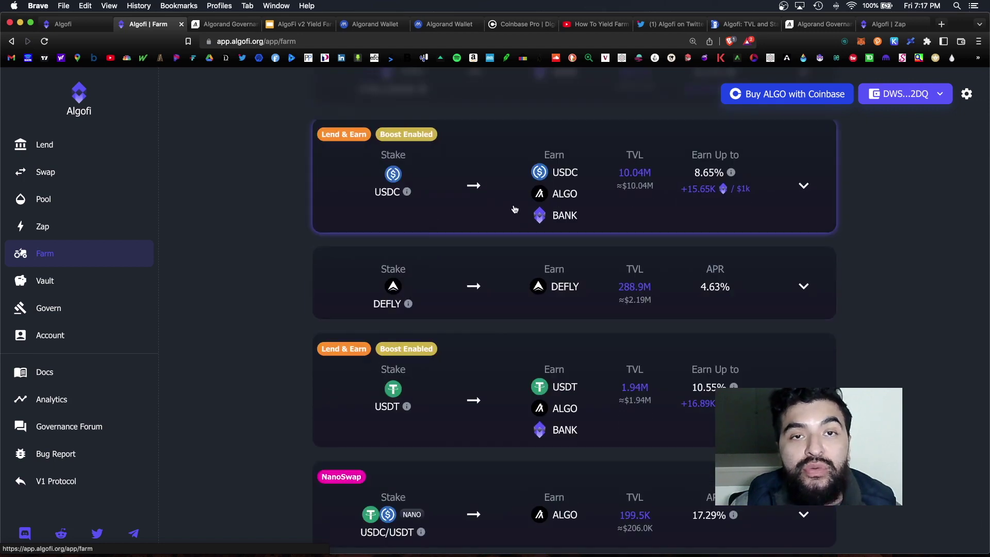
{"action": "left_click", "coordinate": [653, 216]}
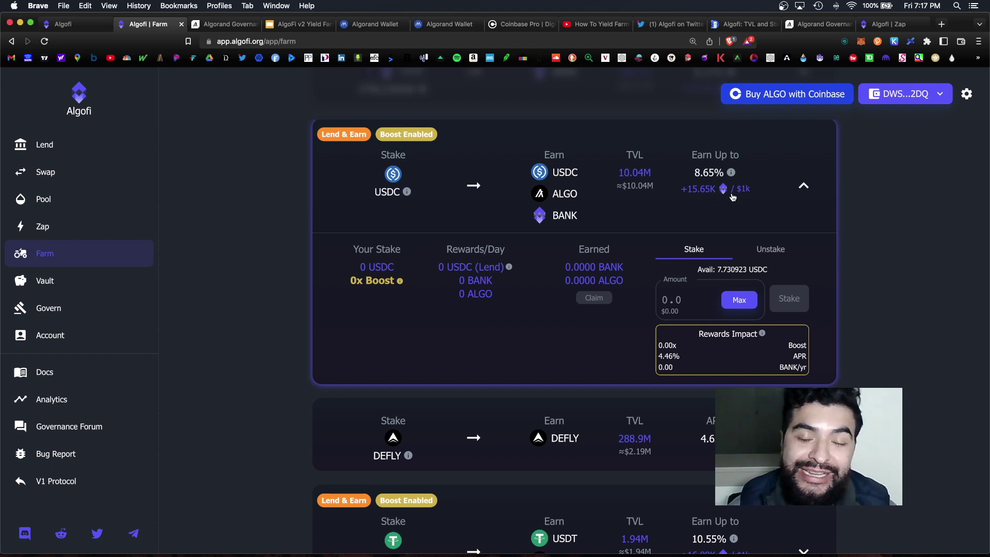
{"action": "key", "text": "super+4"}
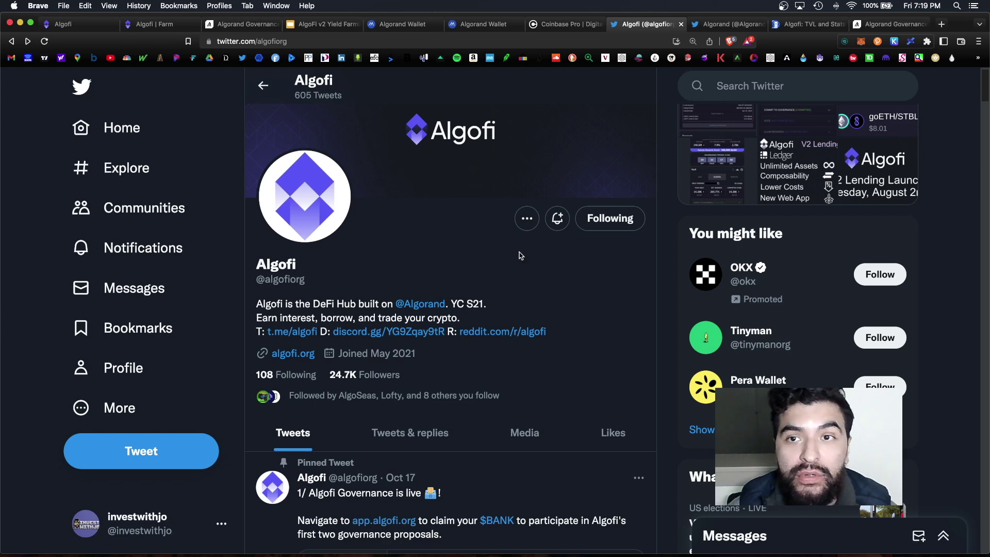
- View Algorand's Twitter profile, then return to the Algofi homepage at algofi.org
{"action": "left_click", "coordinate": [716, 24]}
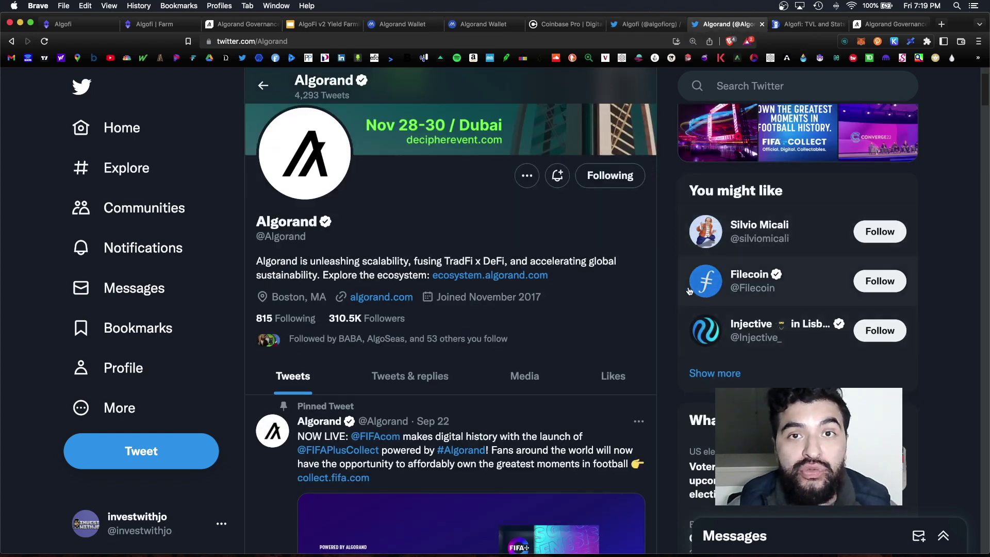
{"action": "key", "text": "super+1"}
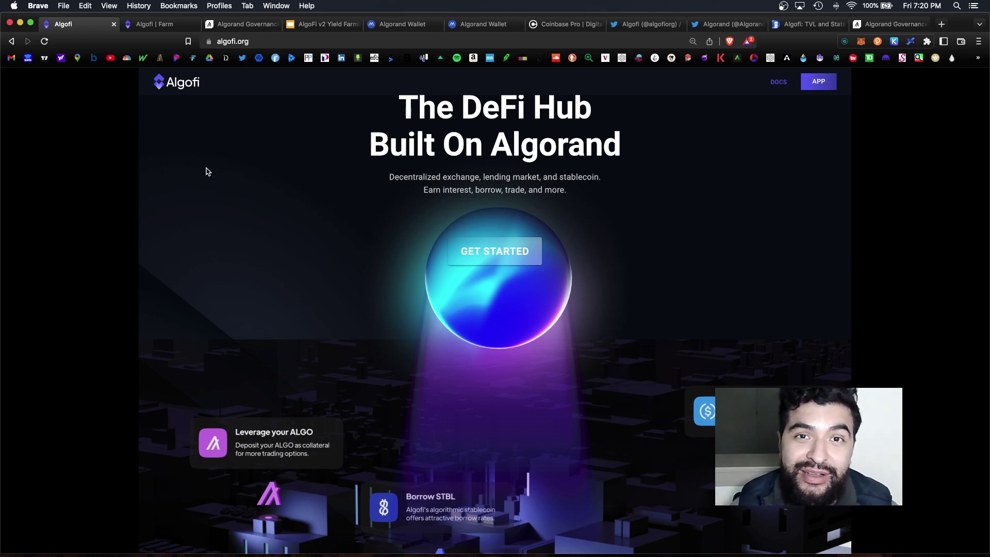
- Bring back the AlgoFi v2 Yield Farming slide with its five-step outline
{"action": "key", "text": "super+4"}
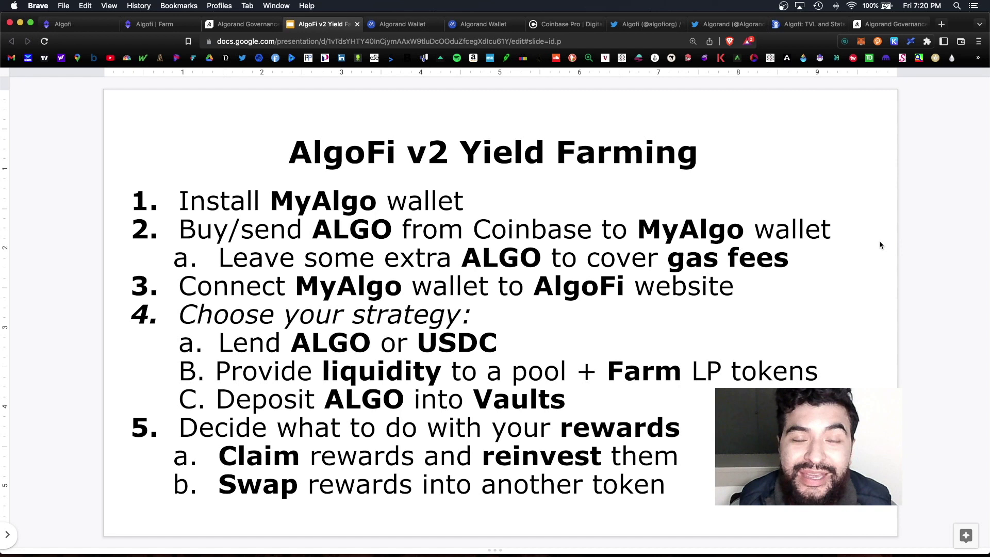